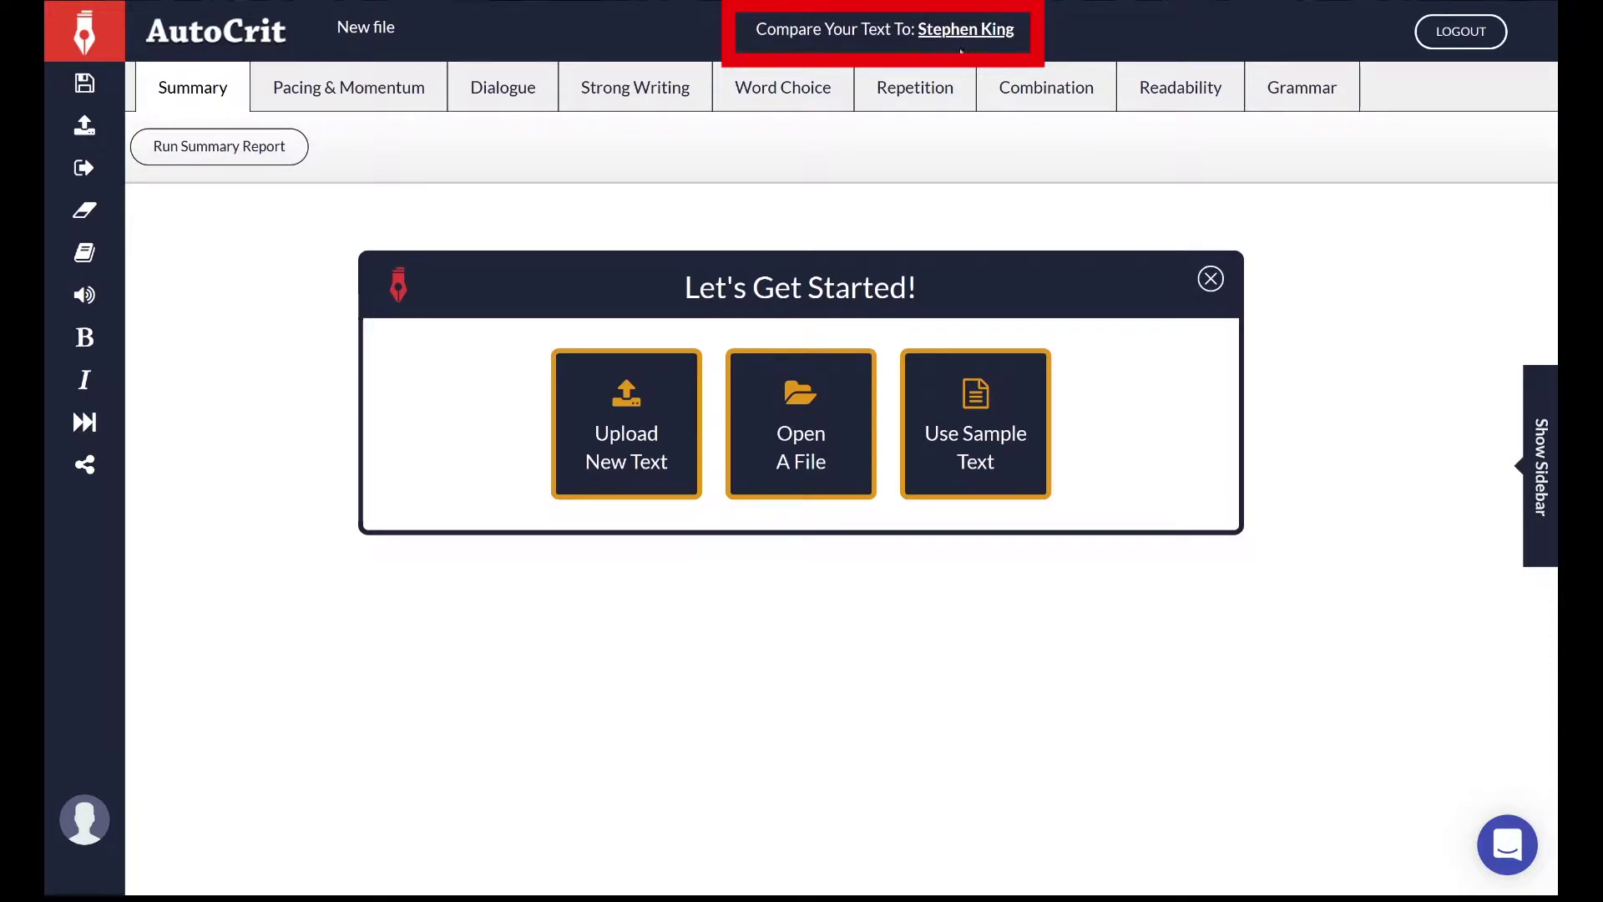
Look through the genres and authors available for comparing the text, keeping Stephen King as the active selection
click(966, 31)
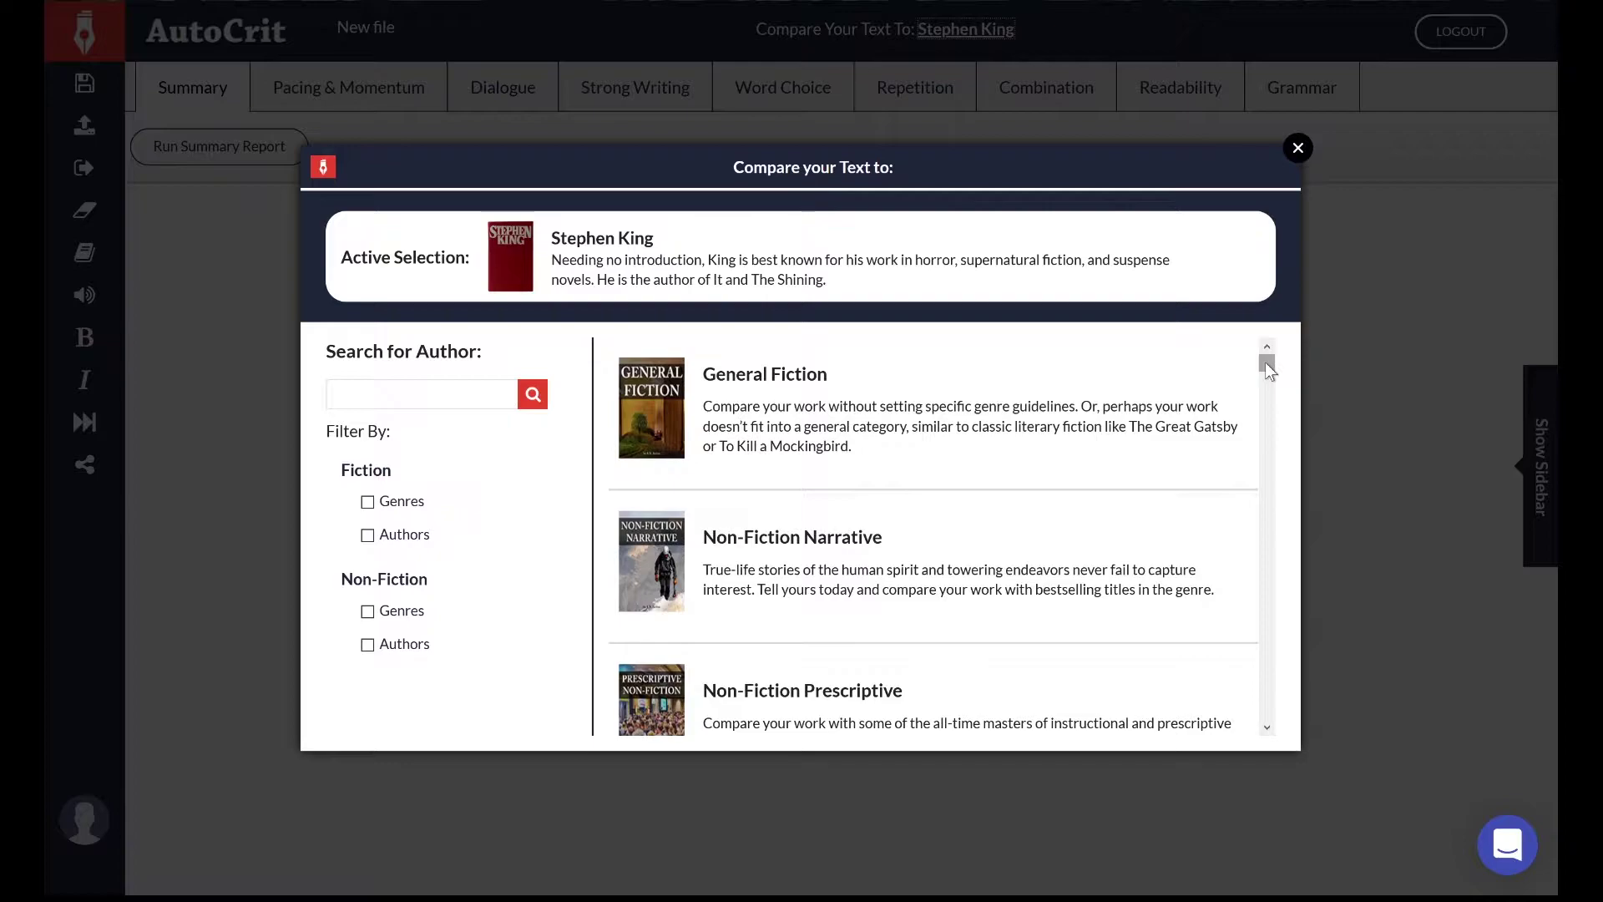
drag(1265, 364, 1265, 424)
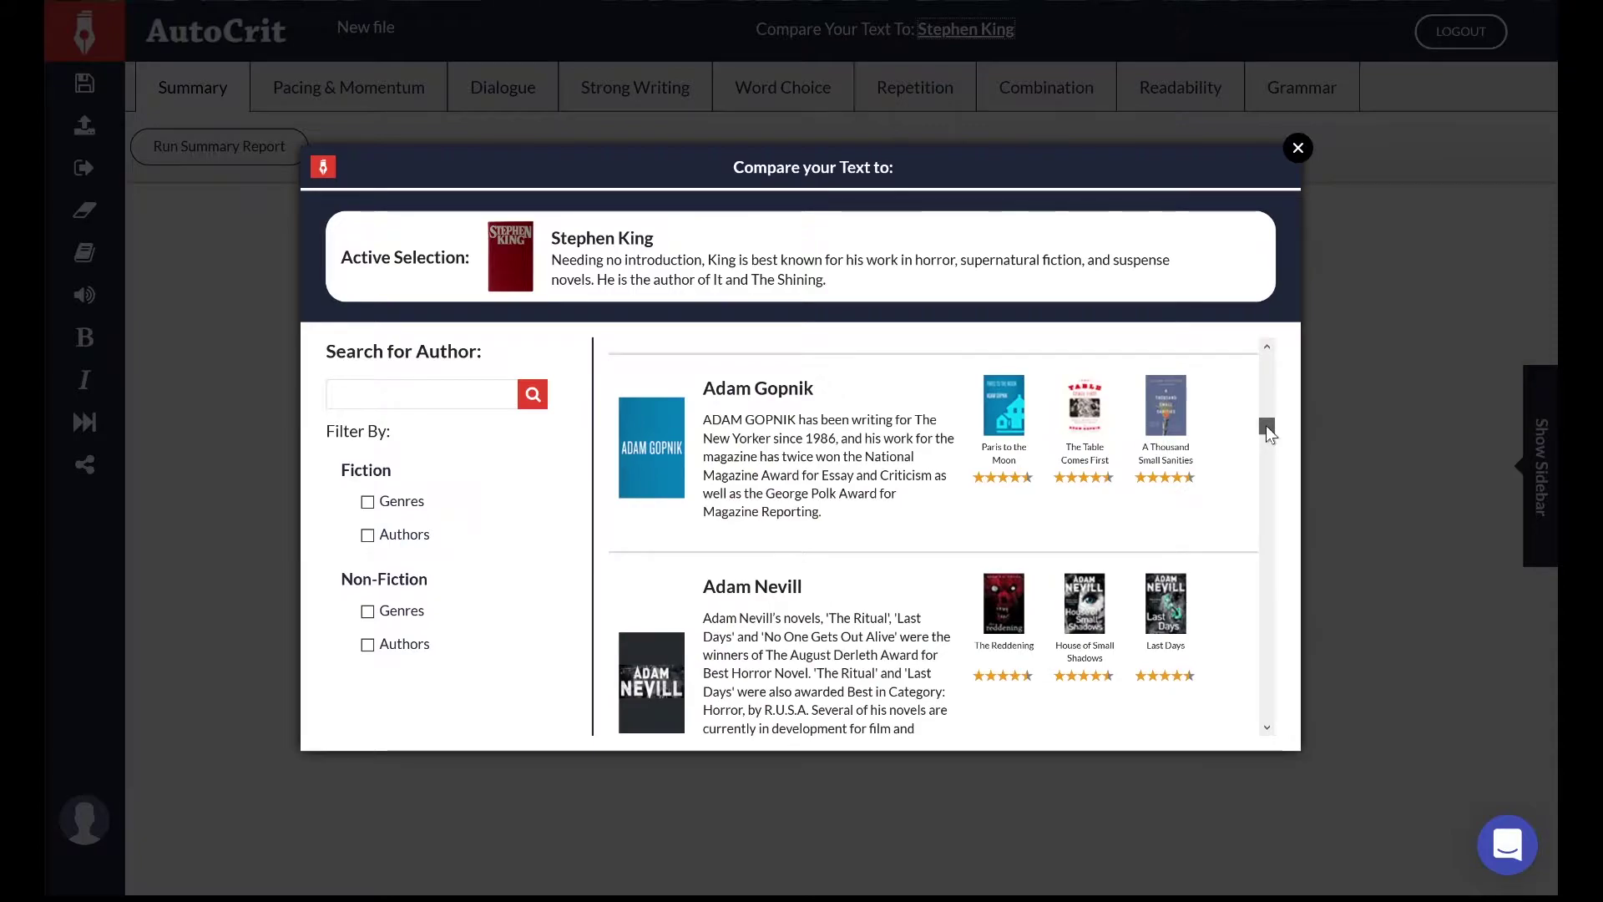
drag(1265, 424, 1274, 739)
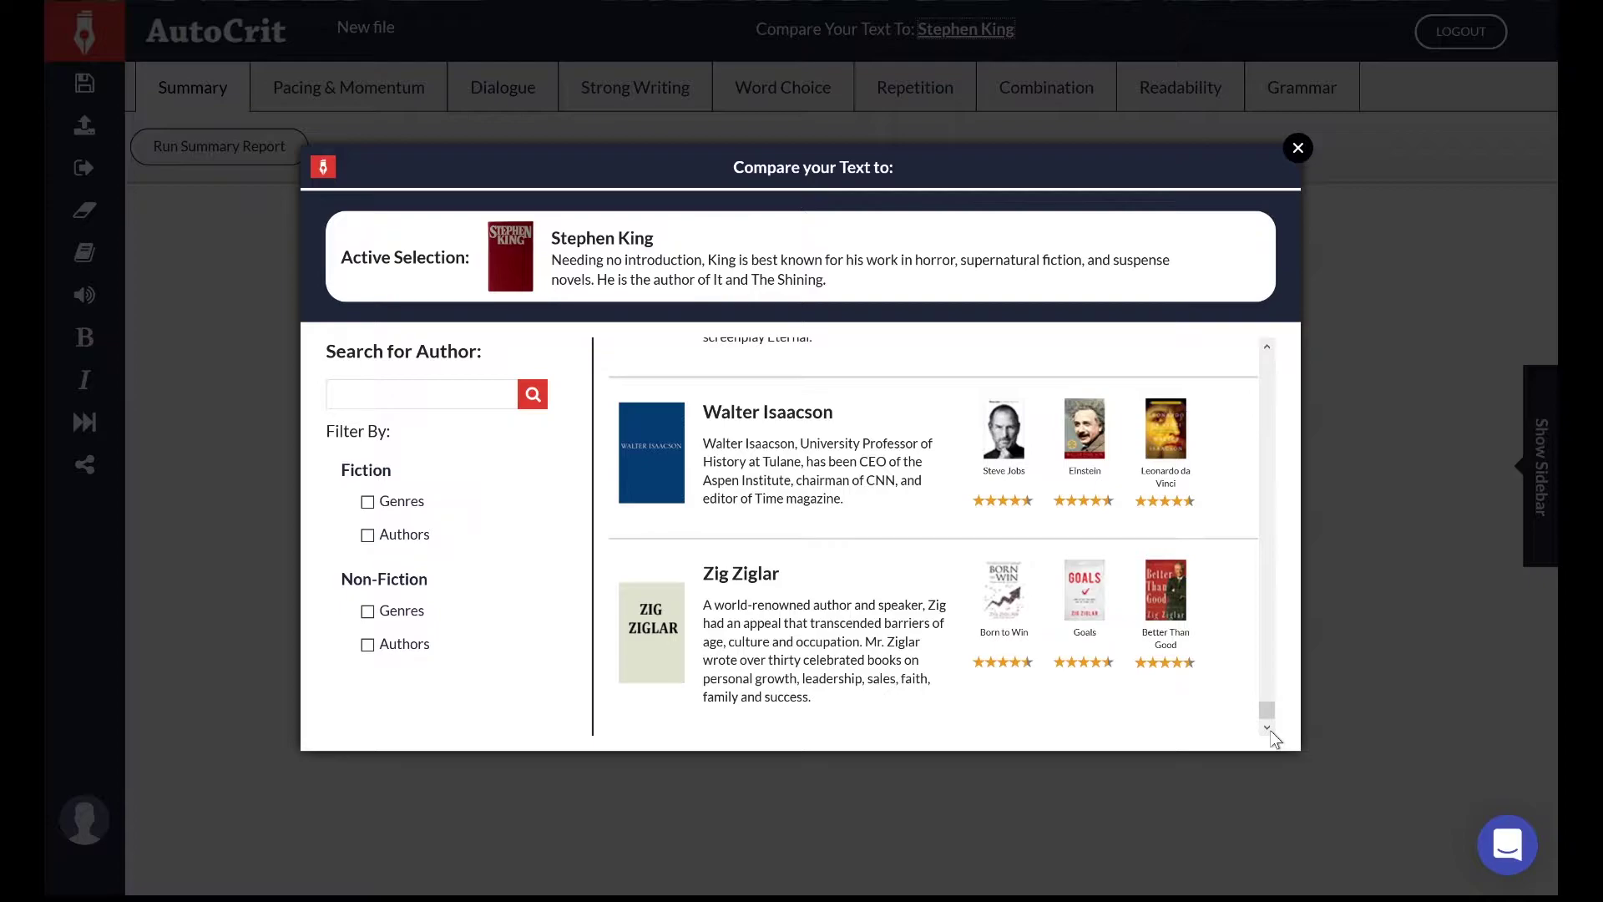
drag(1270, 718, 1276, 350)
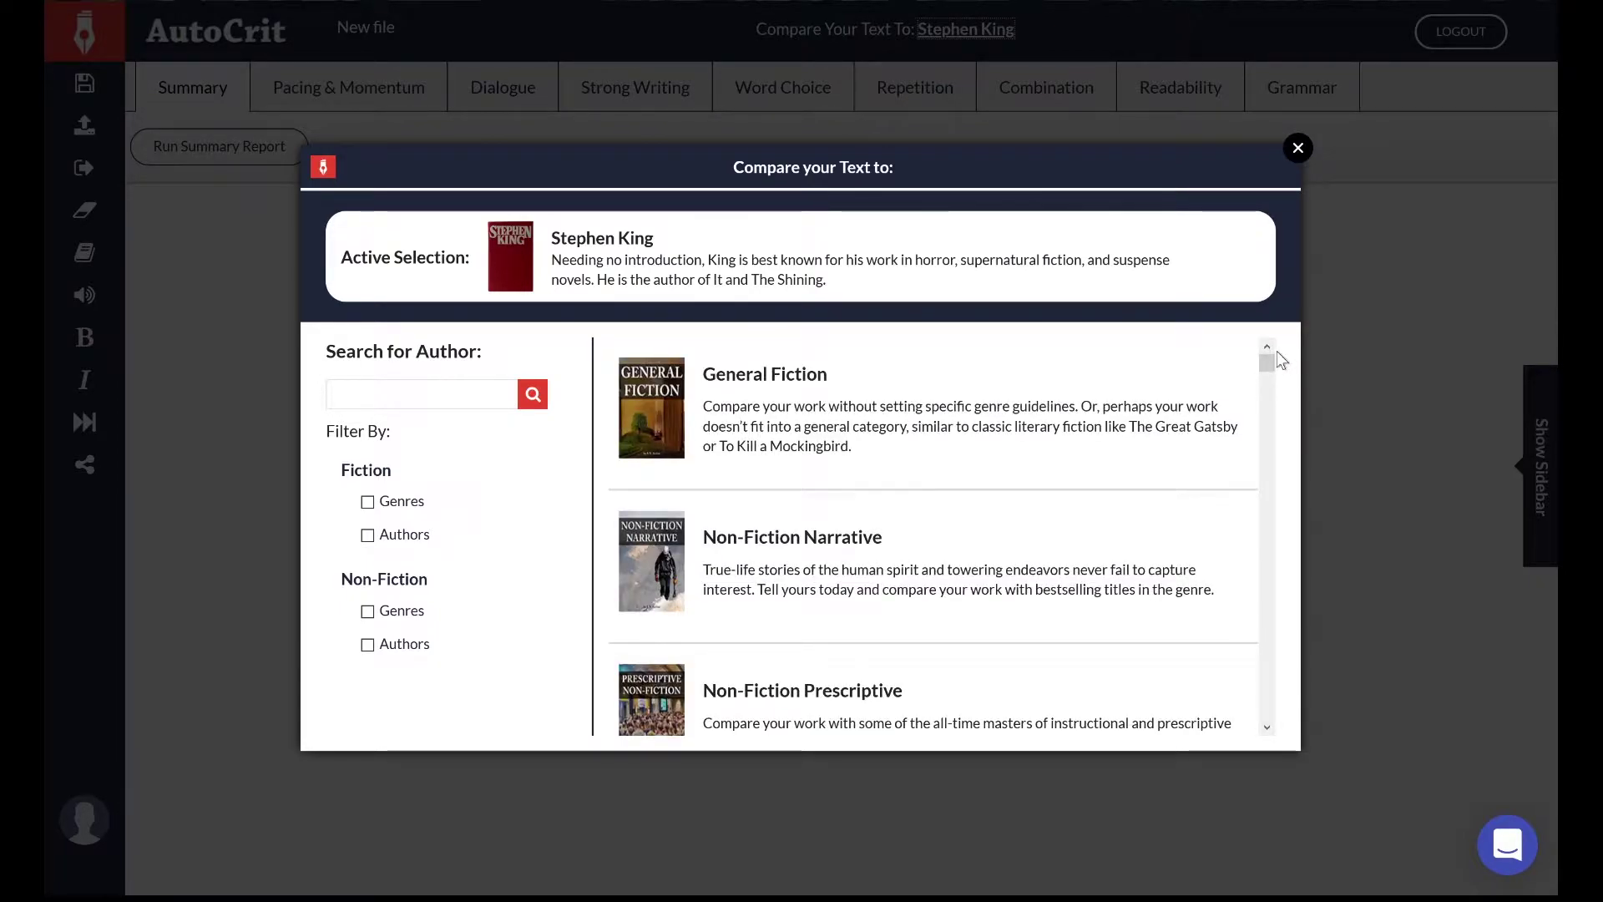
click(1298, 147)
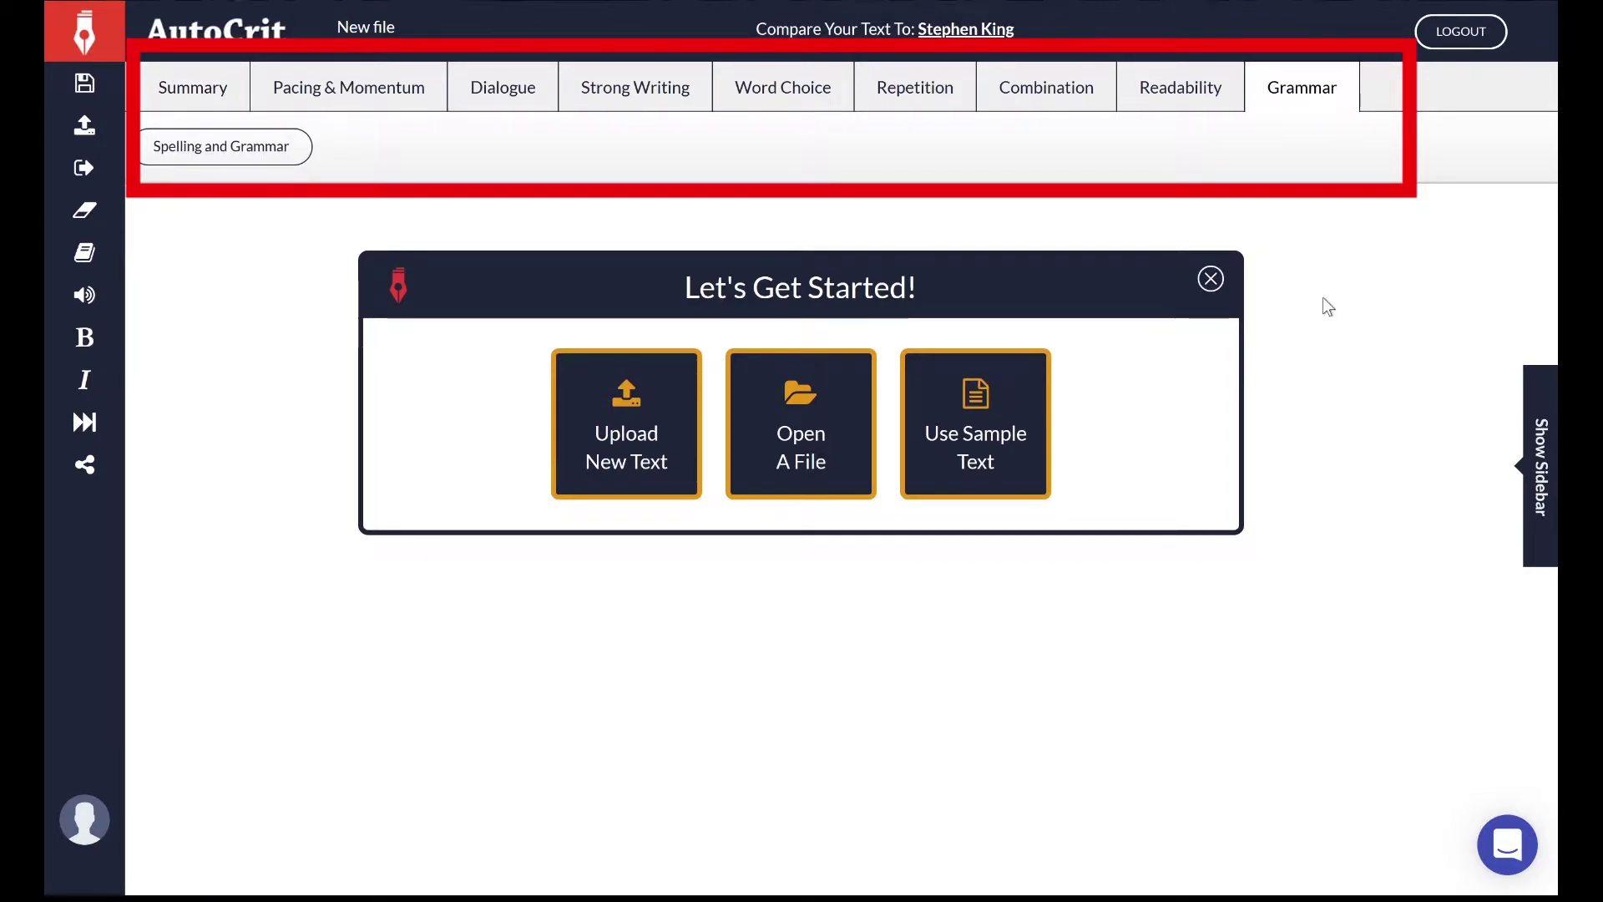
Compare the reports offered in the Combination and Summary categories
click(1045, 90)
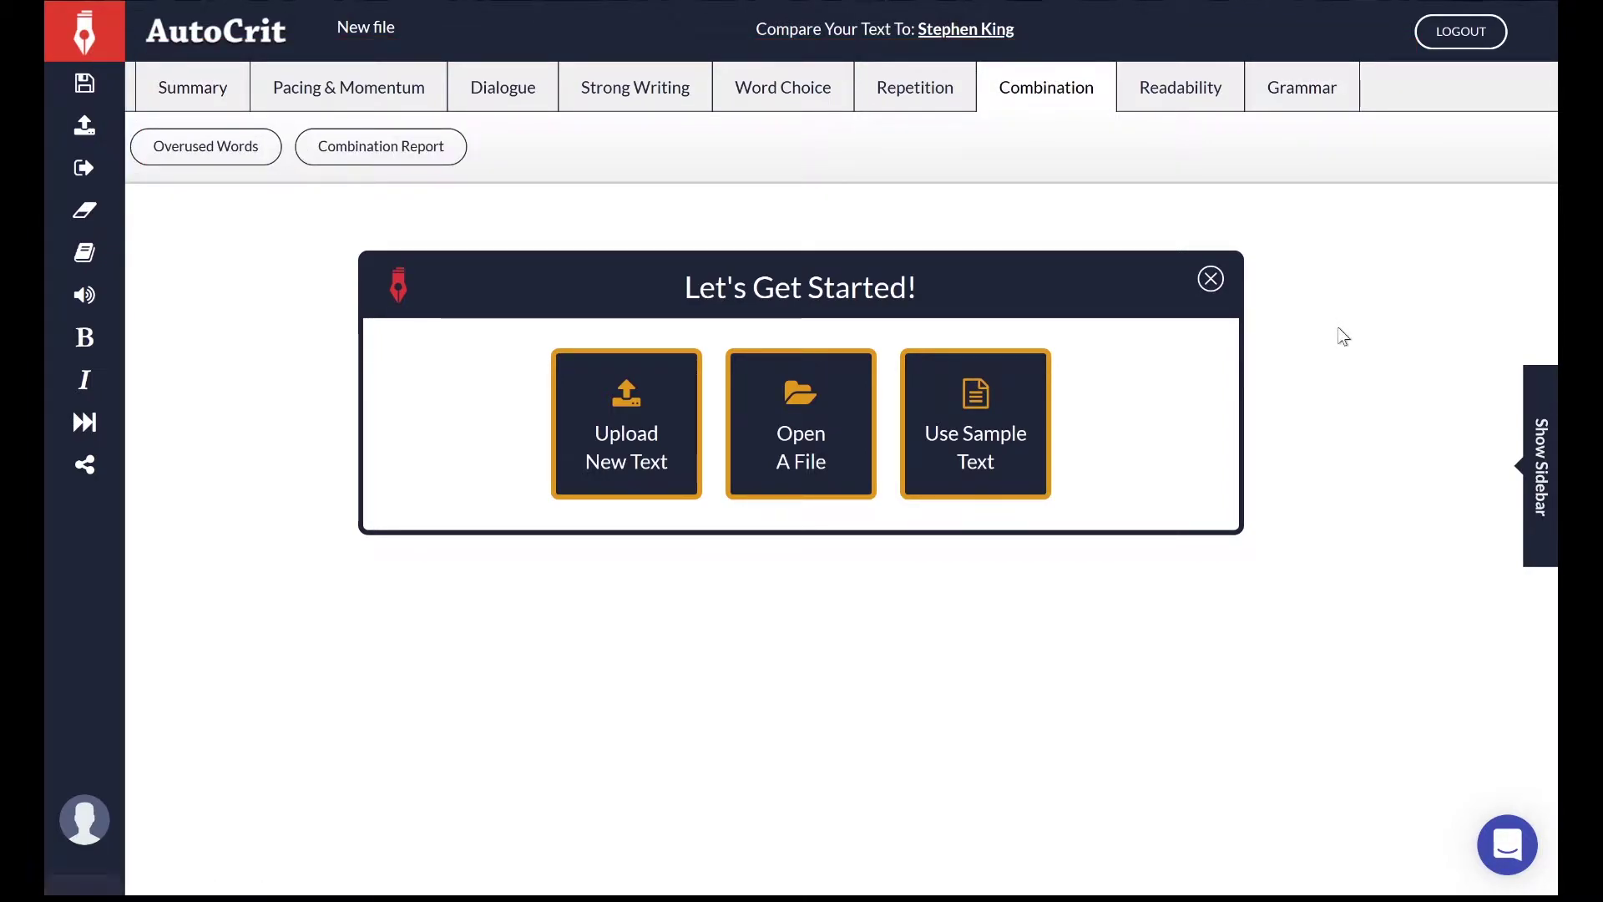
click(199, 94)
click(1025, 97)
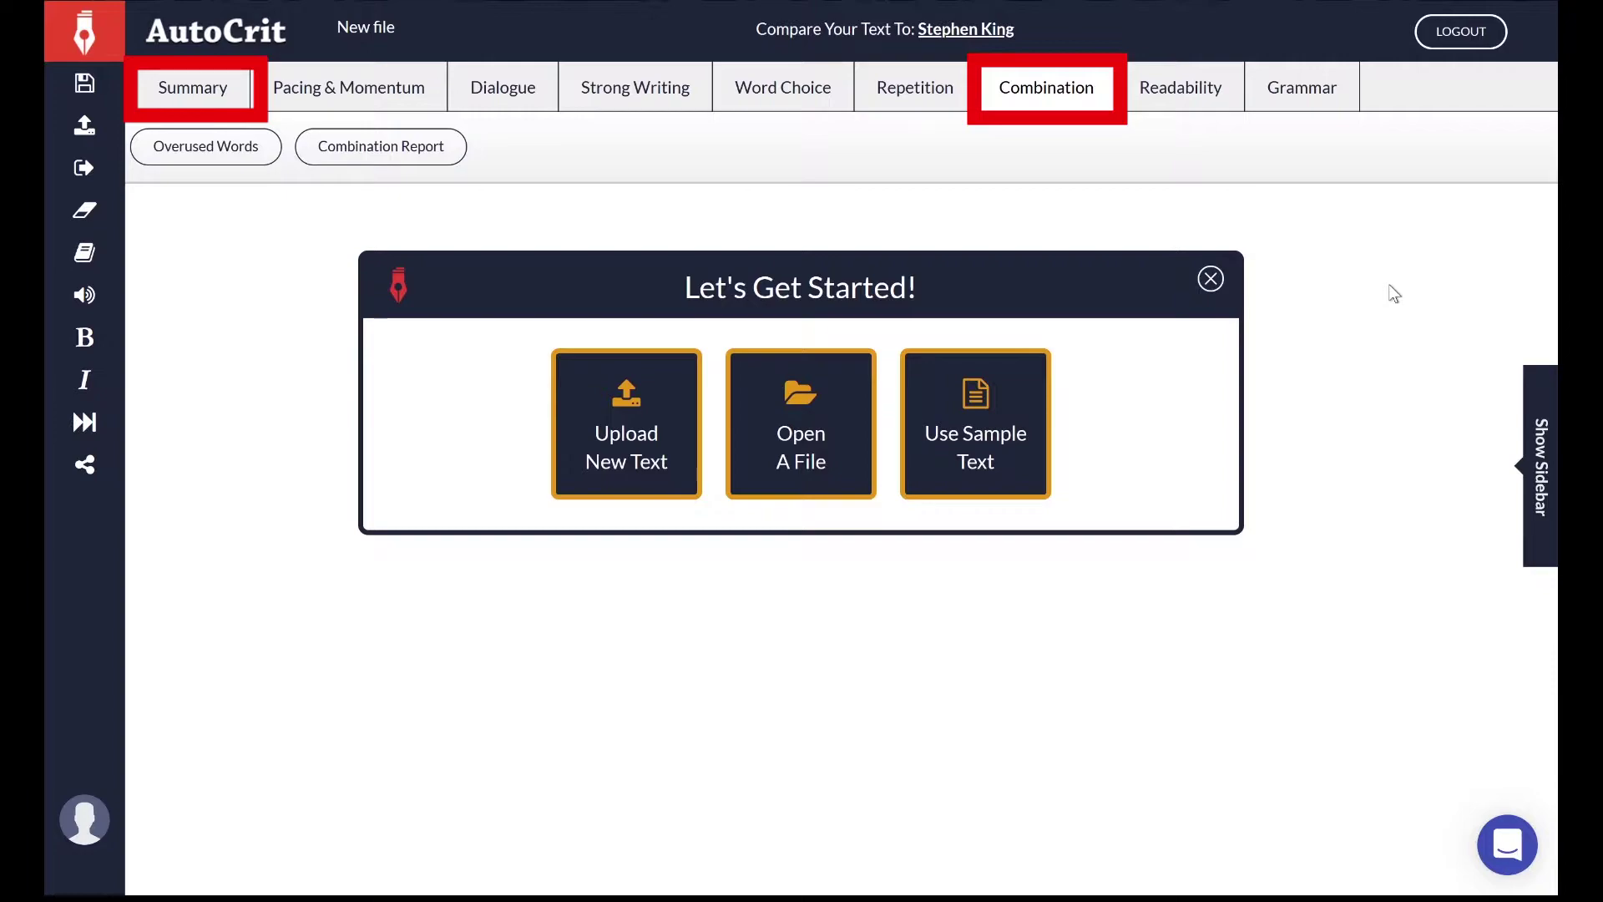
click(195, 90)
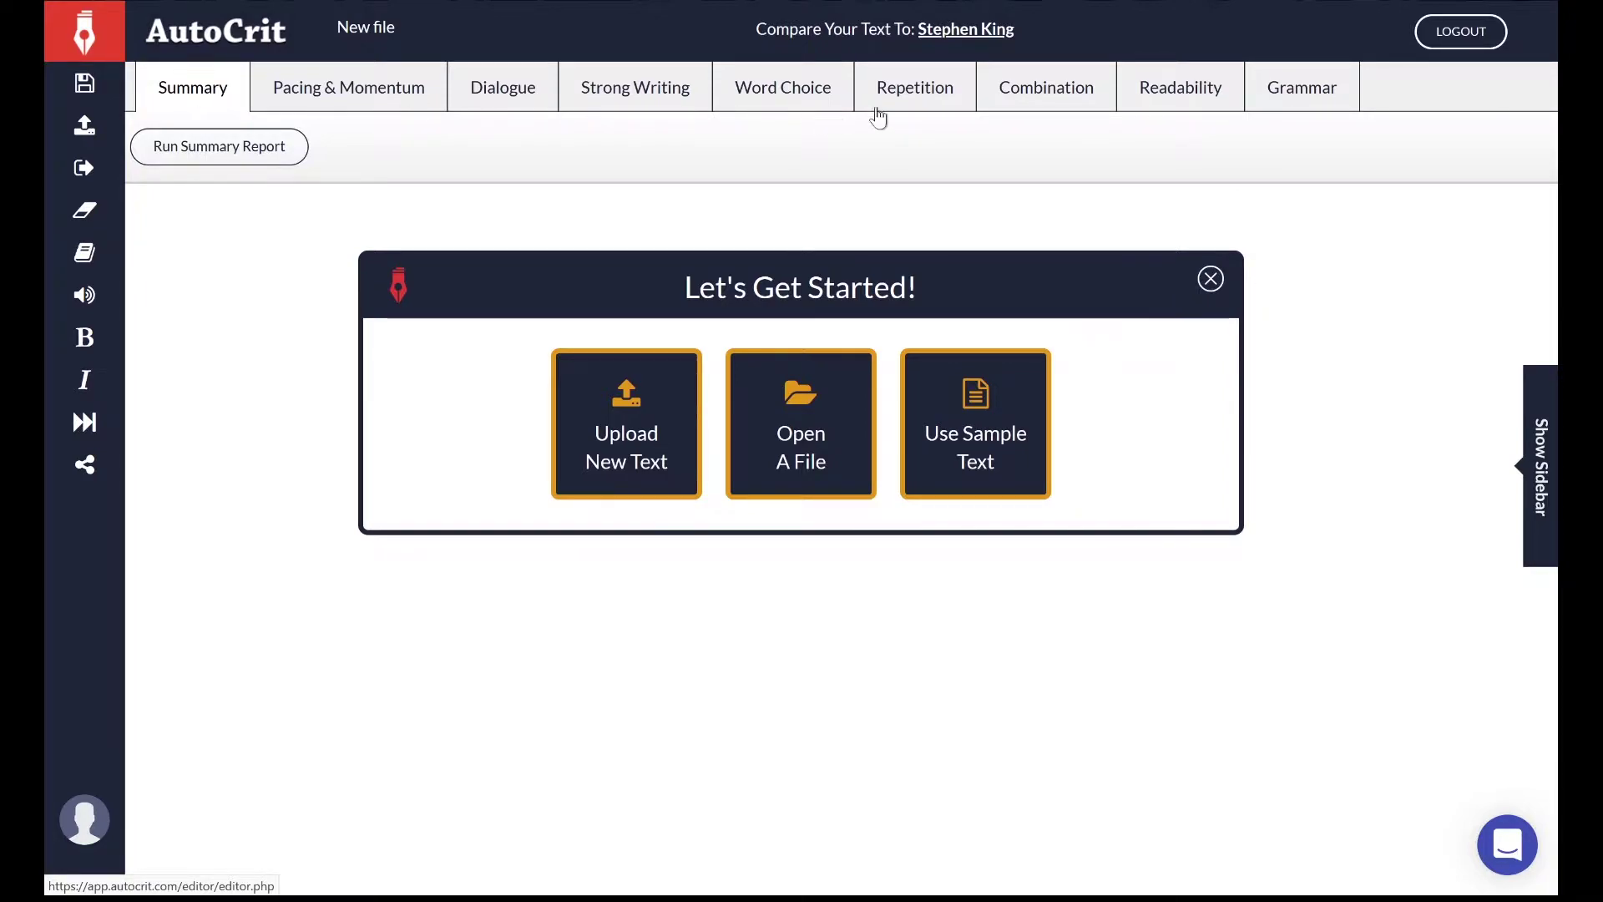
click(1022, 97)
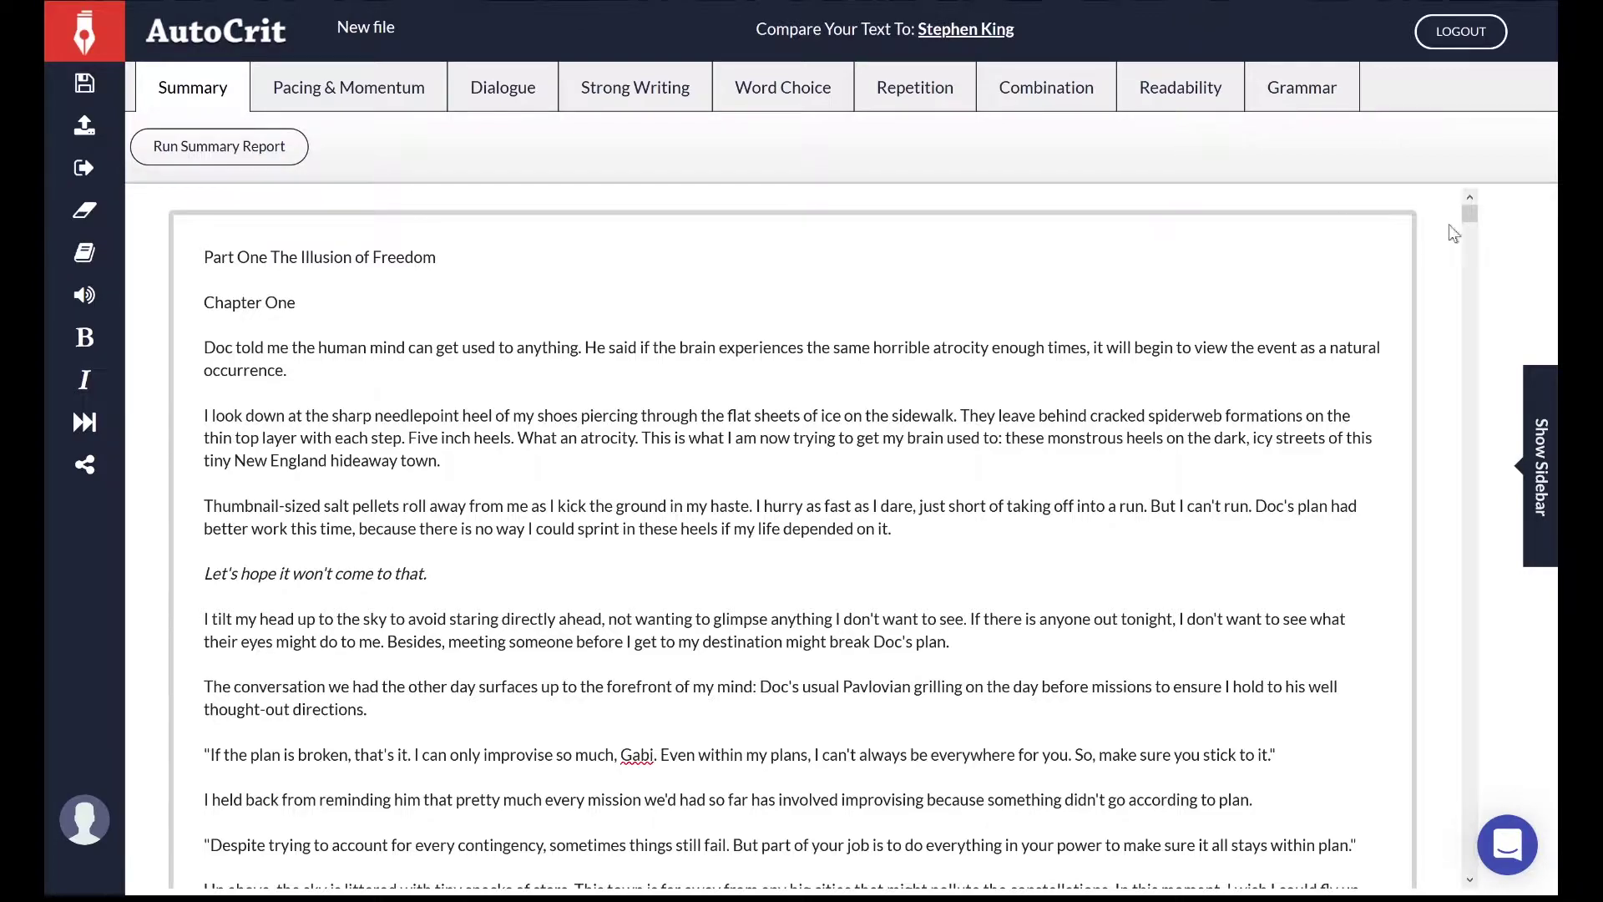
Check the Chapter One heading in the manuscript and the Analyze by Chapter setting
drag(1470, 218, 1465, 173)
drag(295, 303, 196, 303)
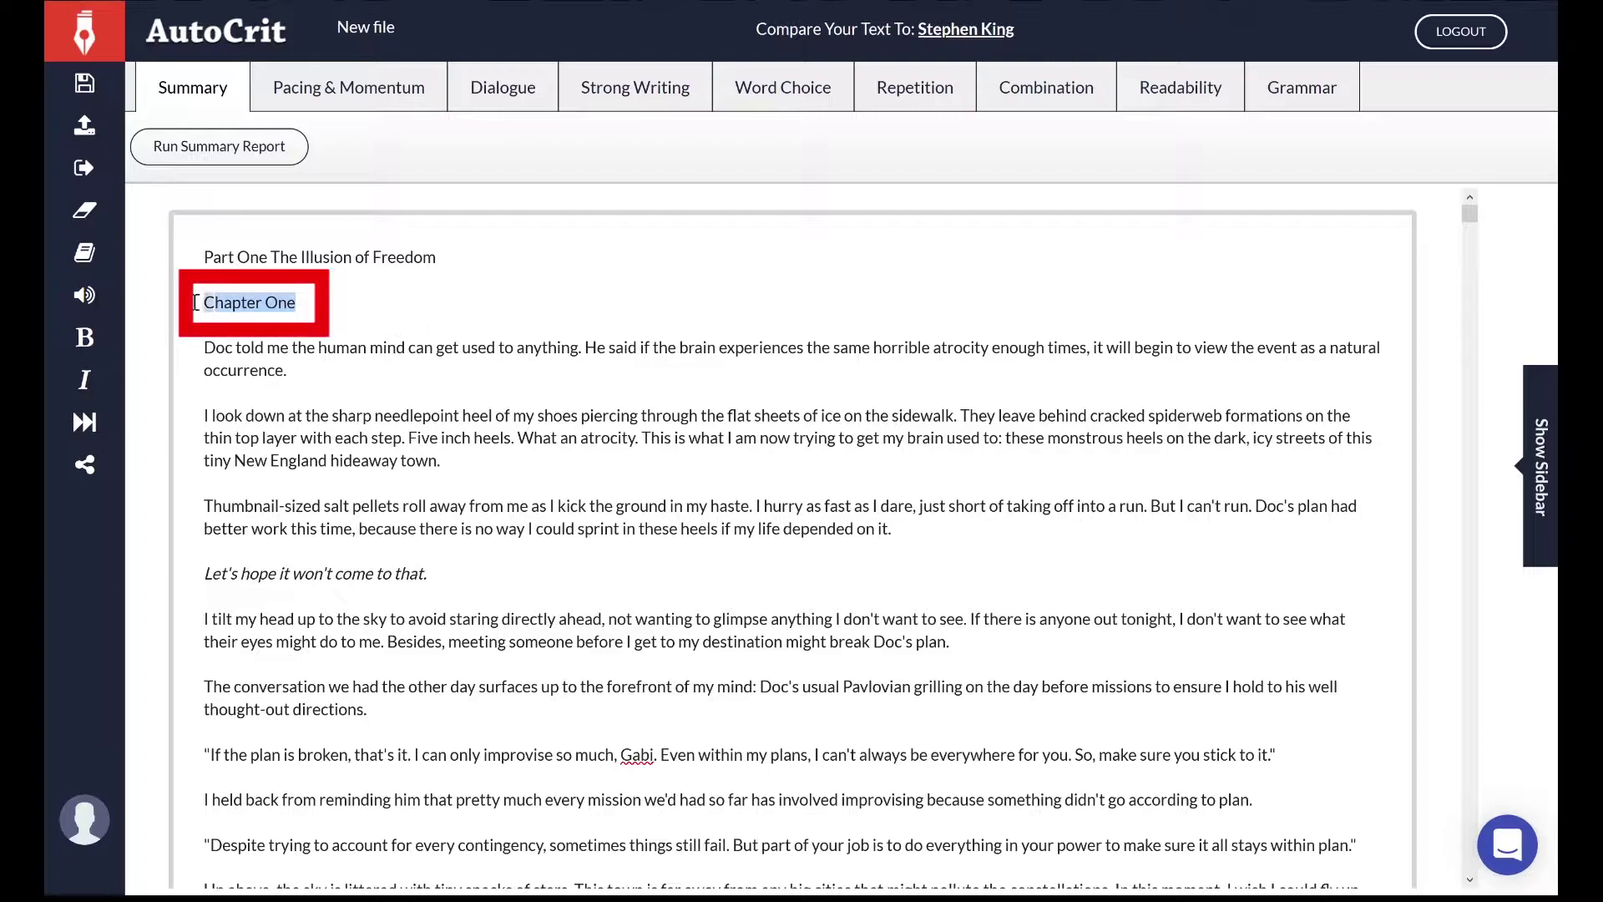
click(402, 295)
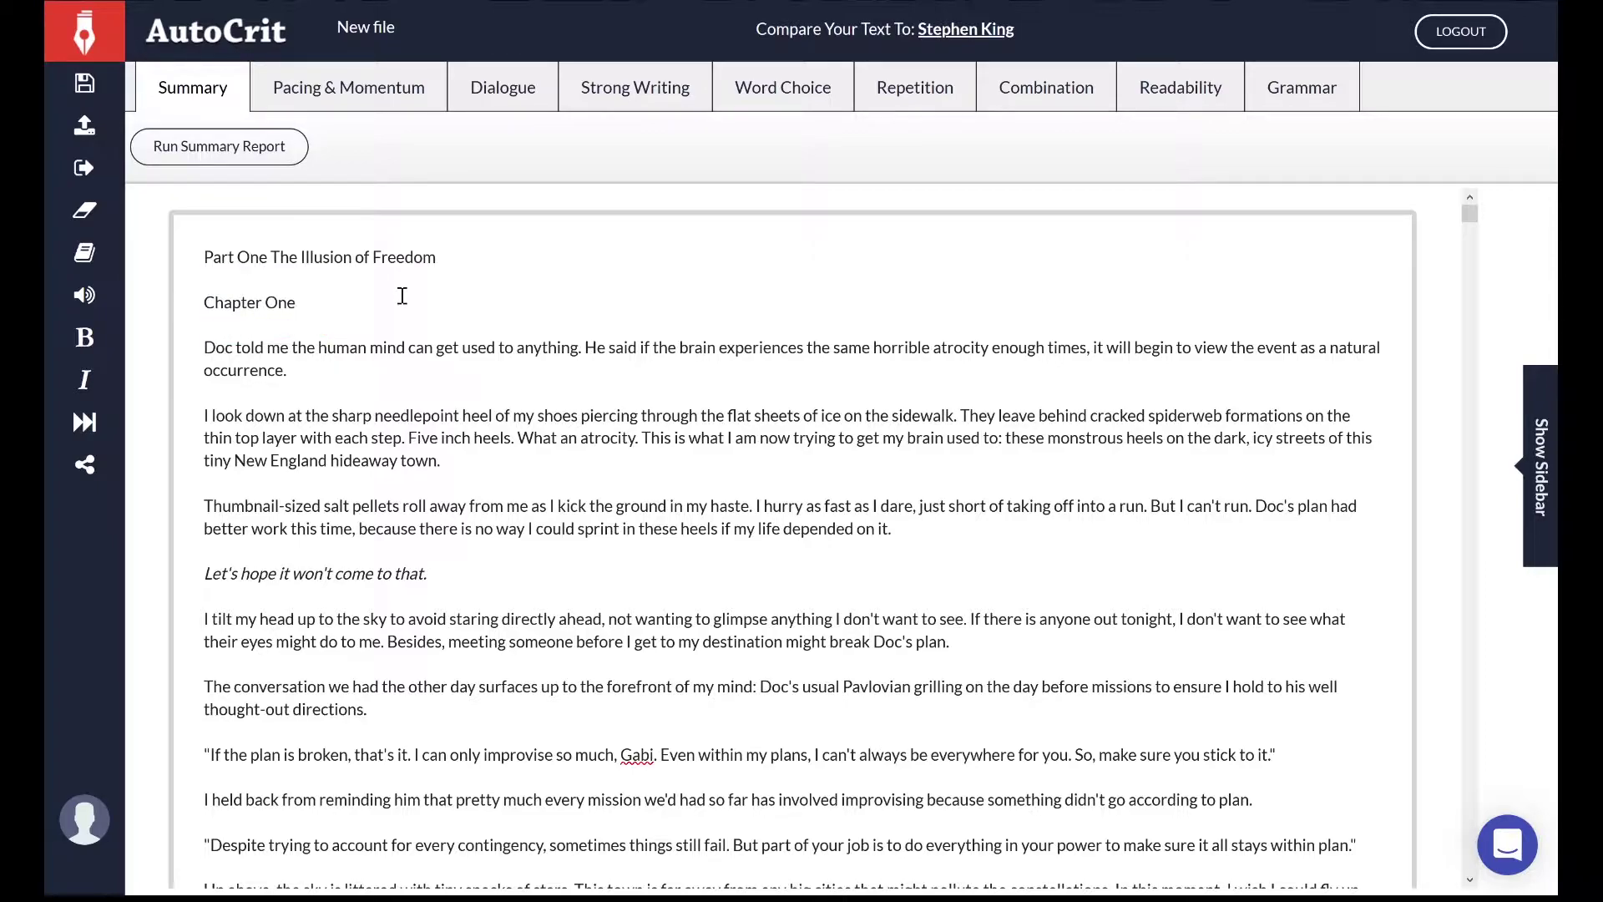
click(83, 424)
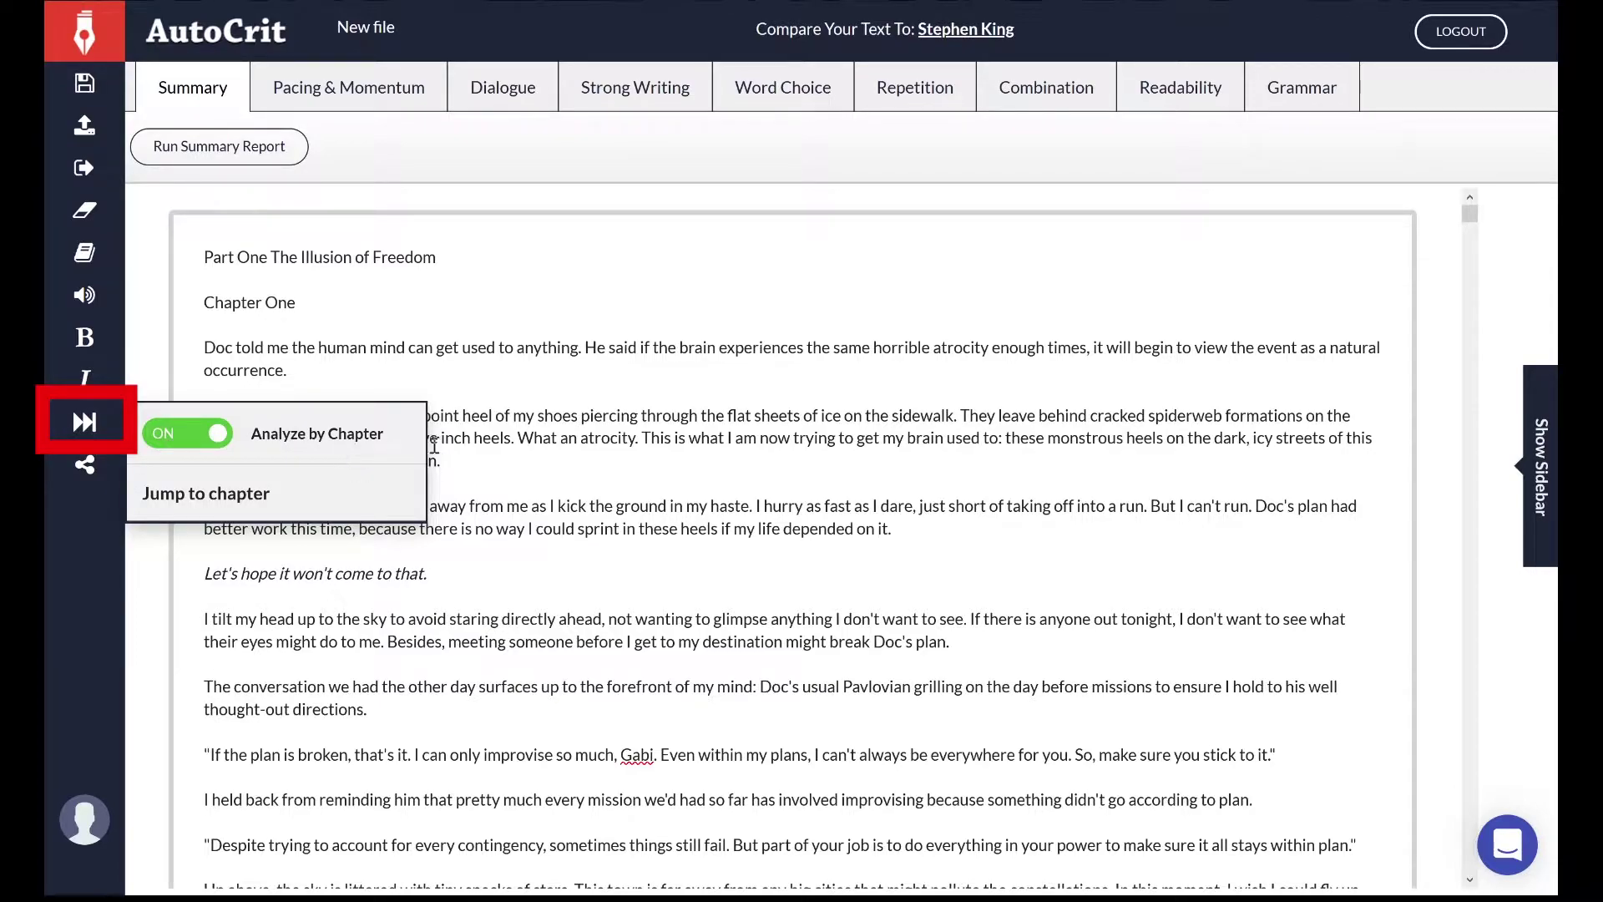
mouse_move(84, 422)
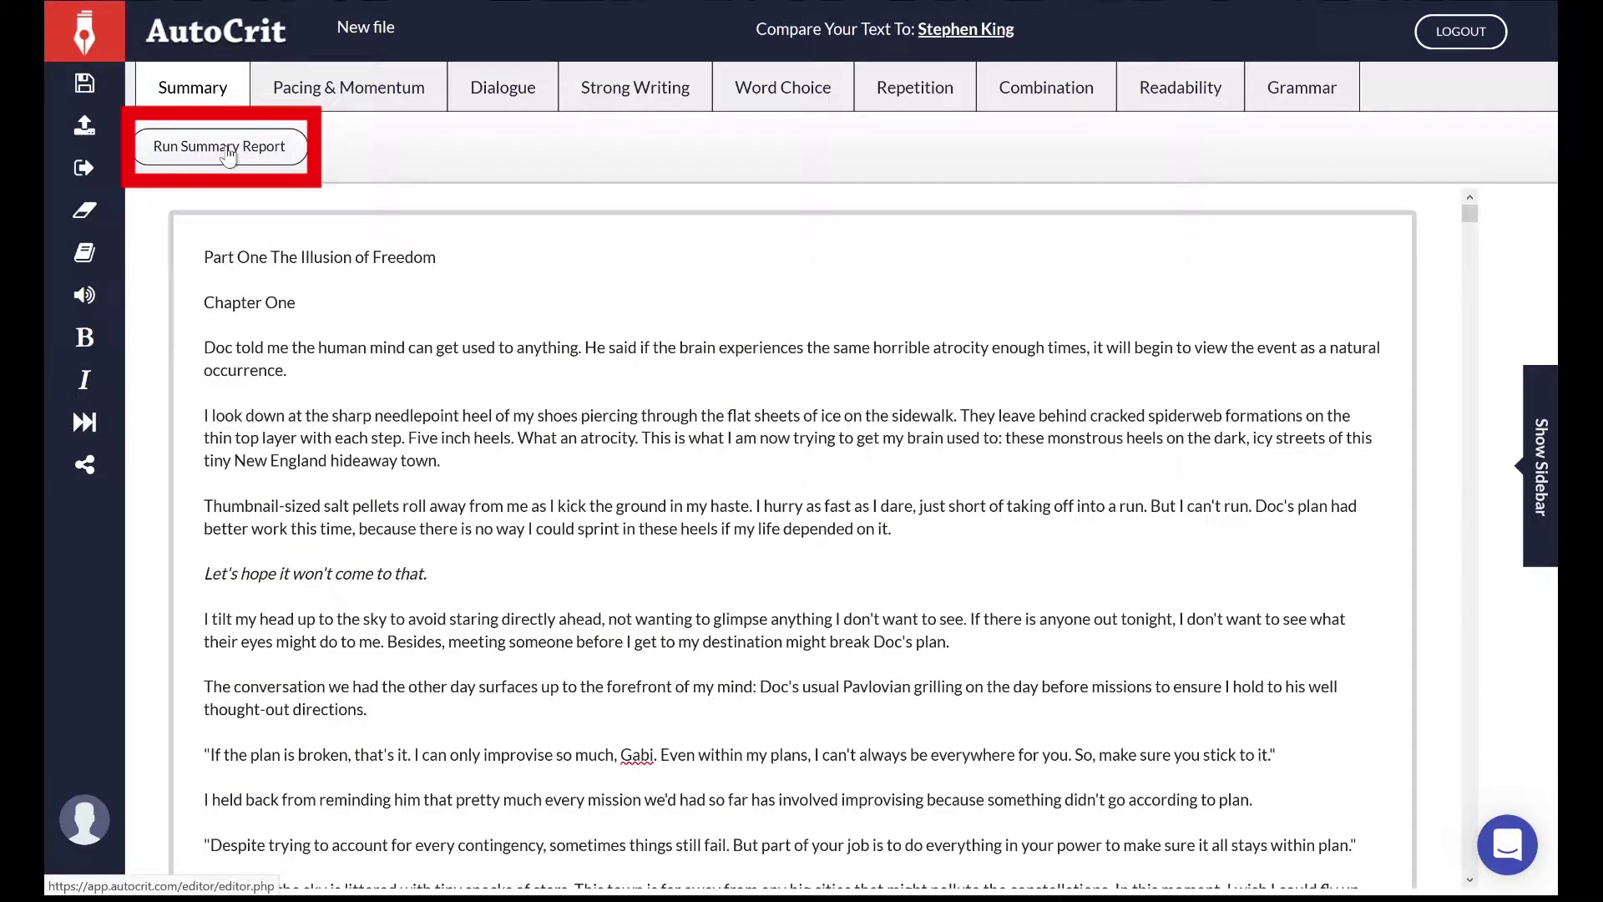
Run the Summary Report on the manuscript and review its category indicators, word statistics and sentence analysis
click(224, 150)
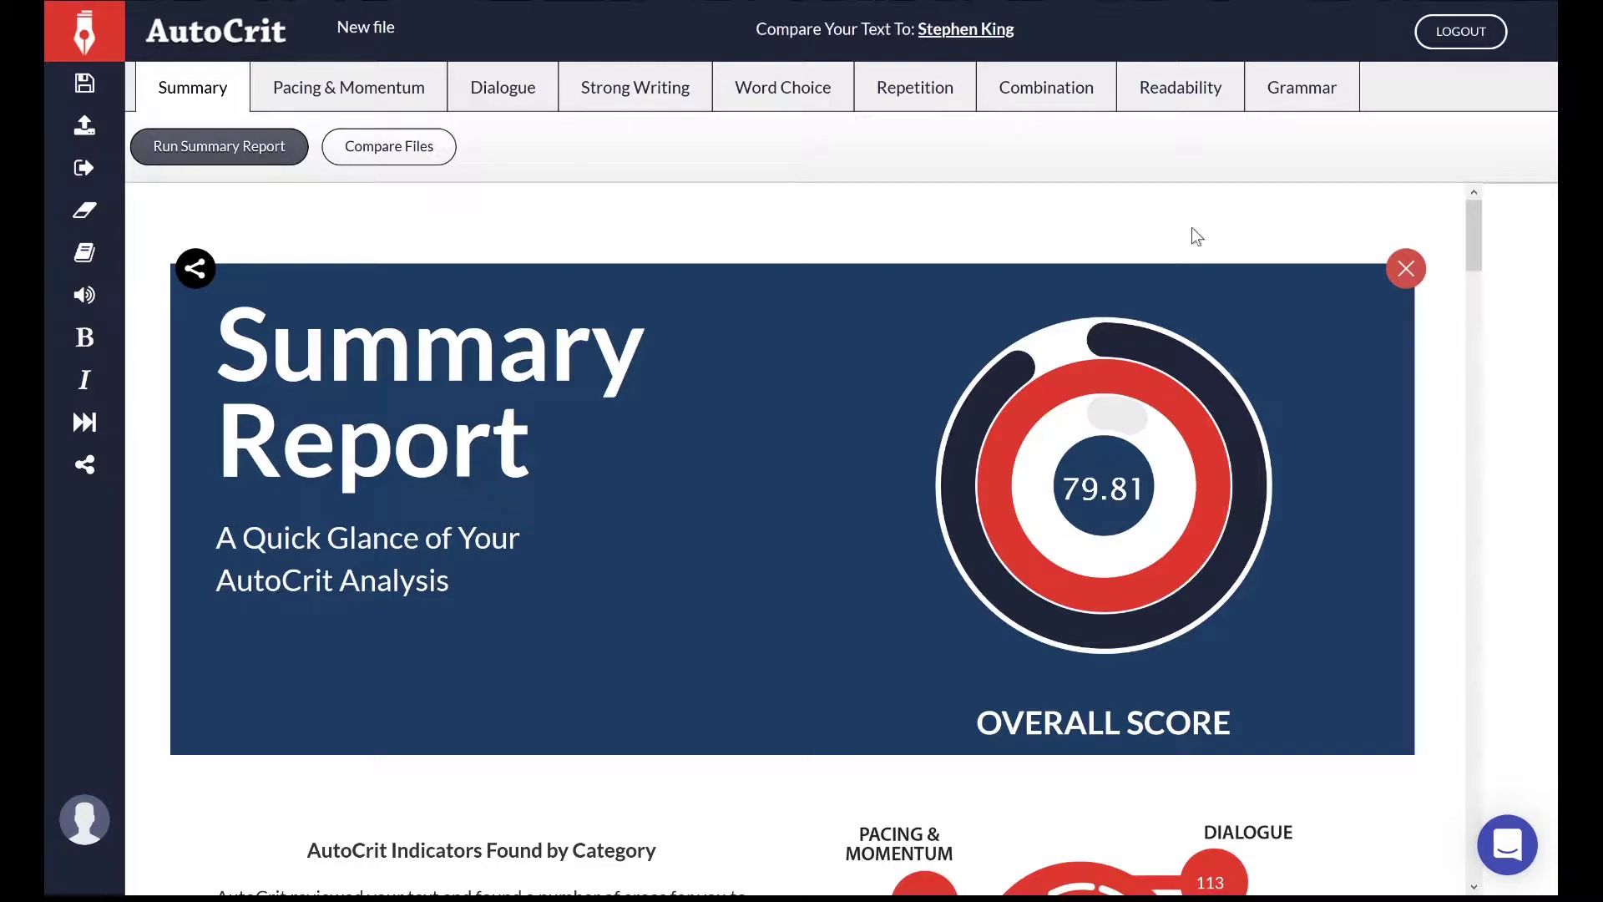
scroll(1431, 489, down, 5)
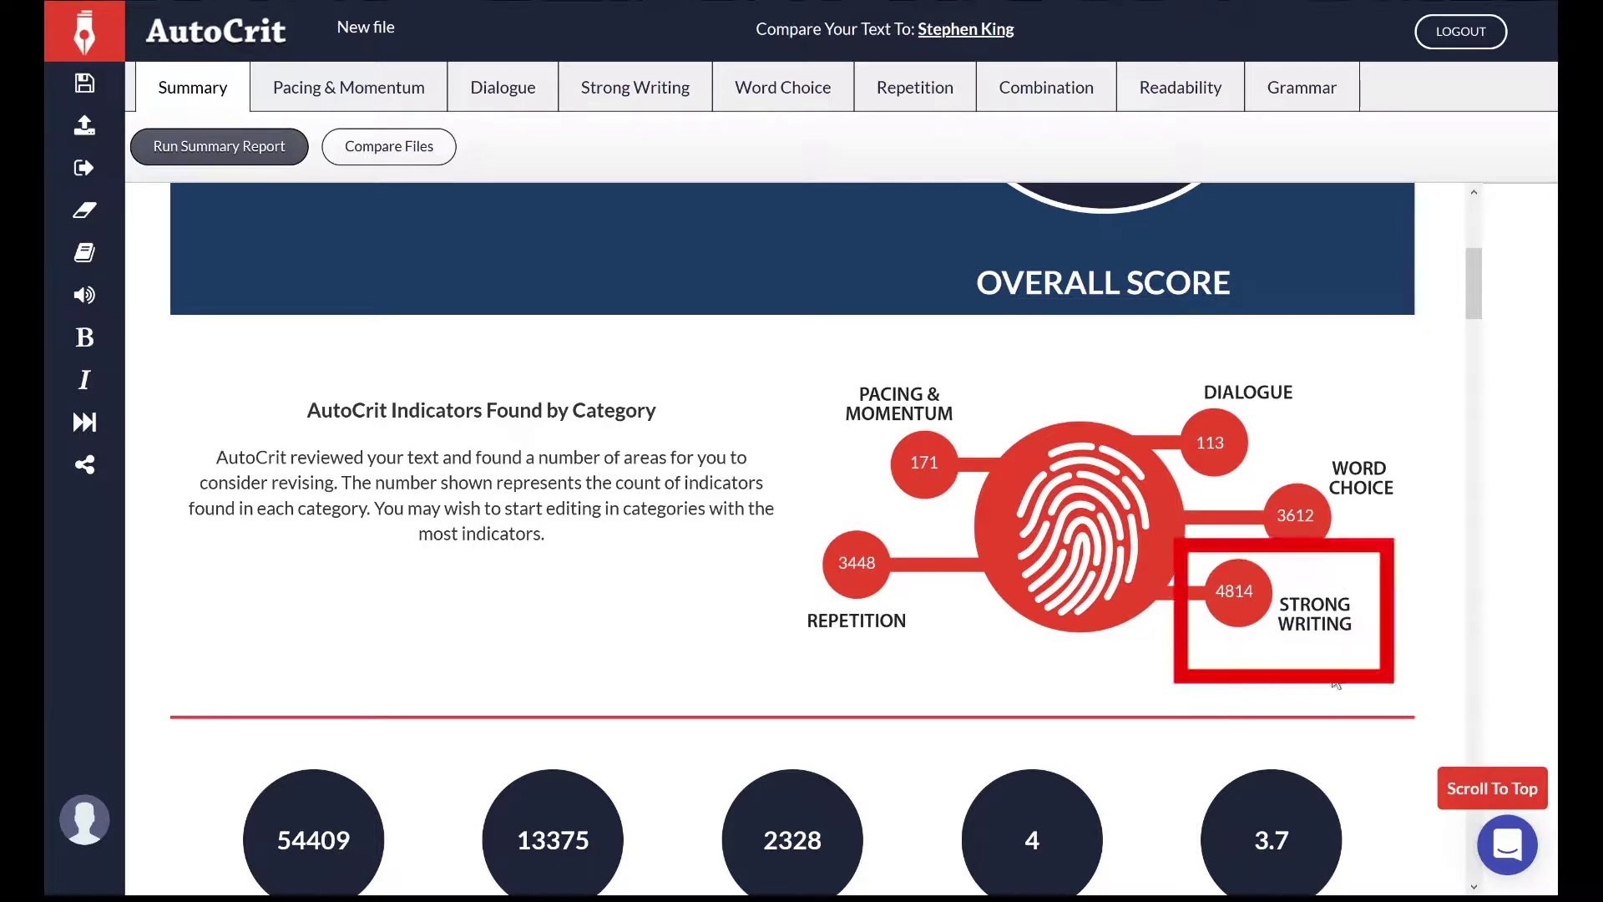
click(648, 93)
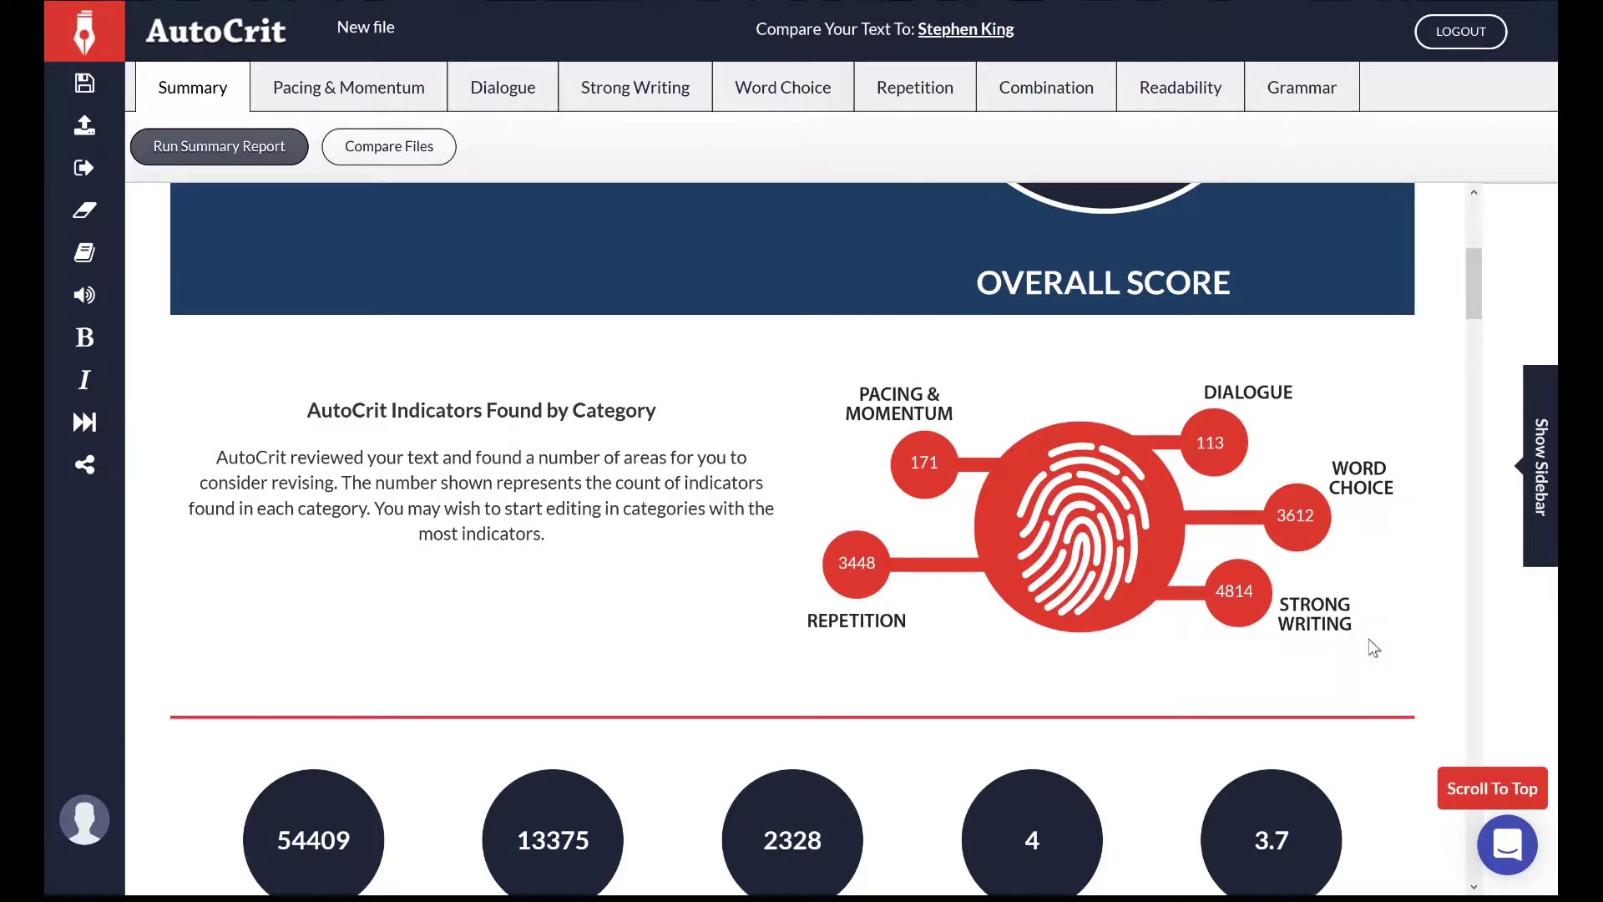
scroll(283, 506, down, 3)
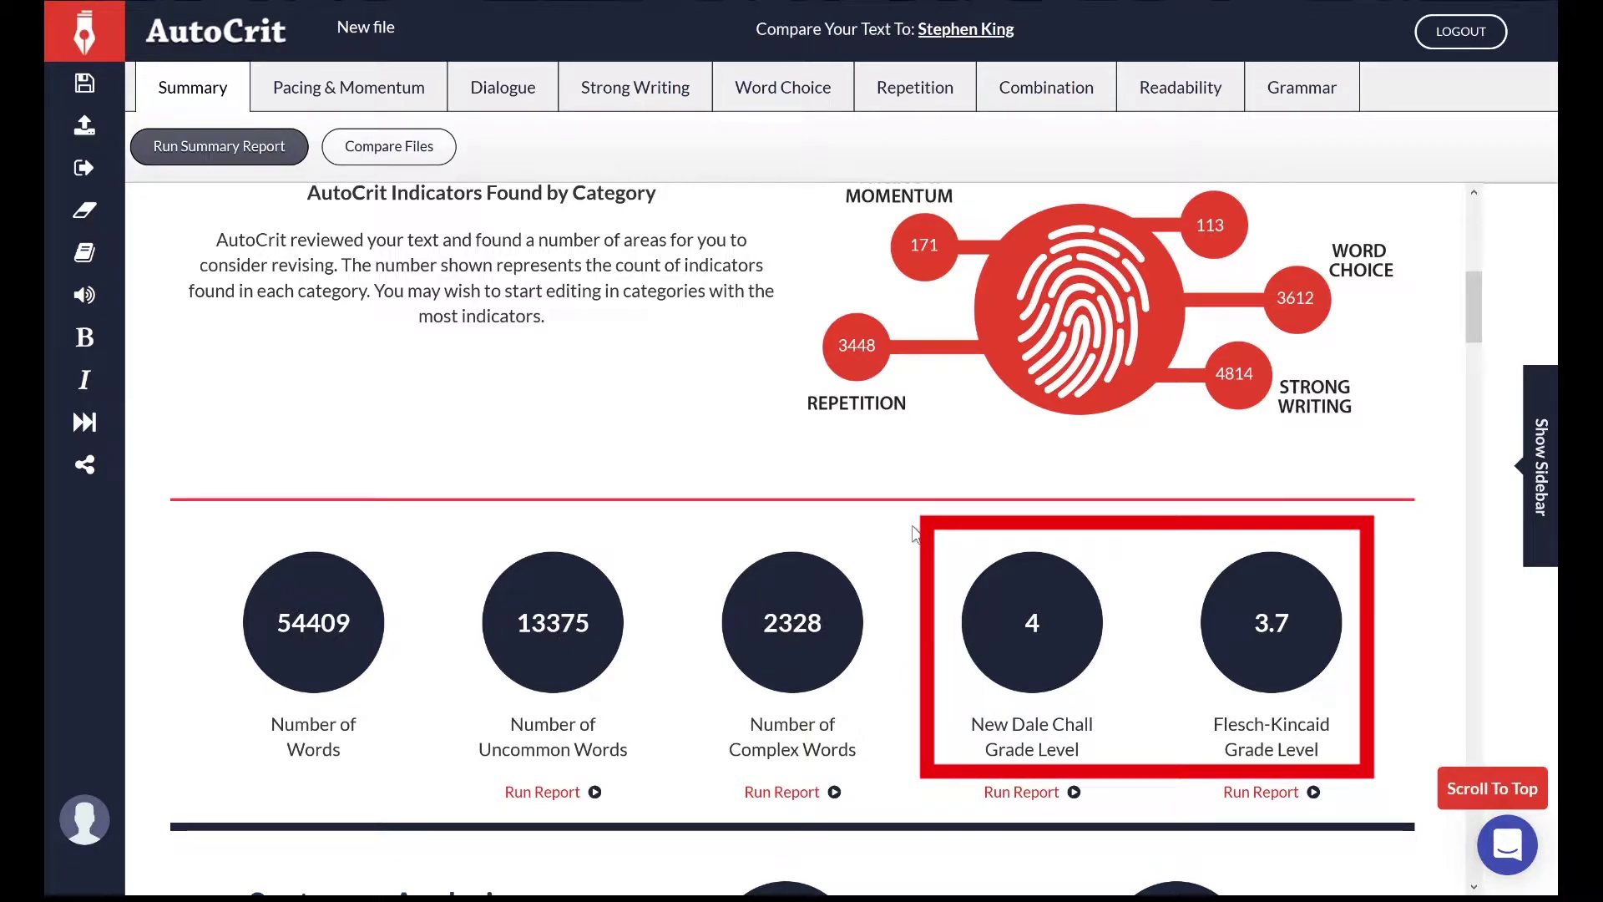
scroll(894, 673, down, 5)
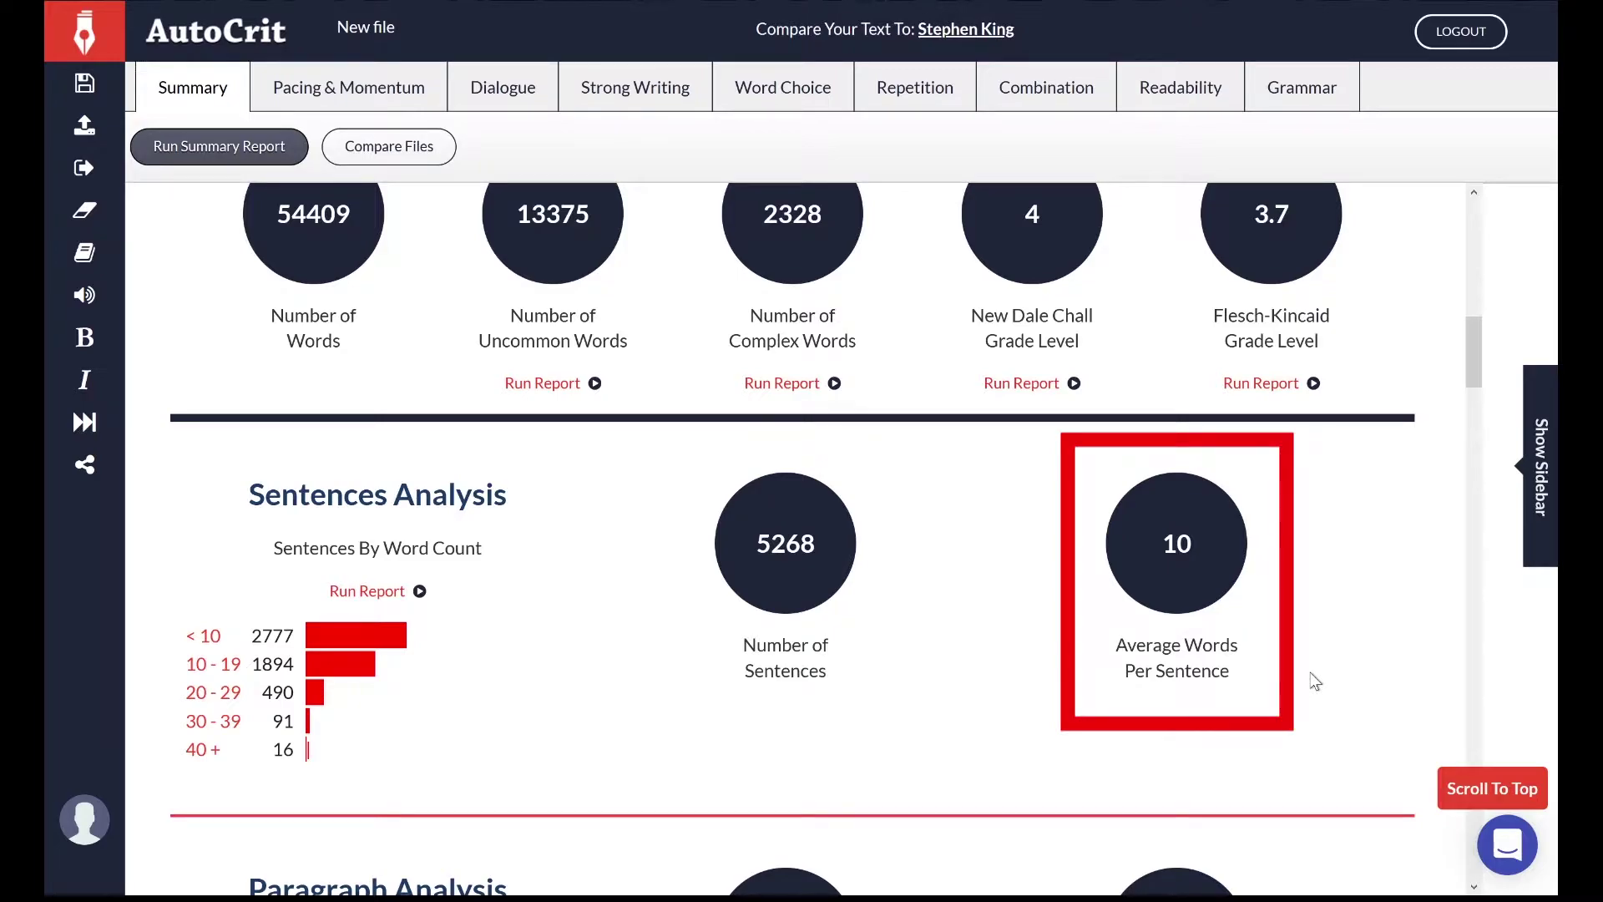
Examine the Summary Report's Stephen King comparison gauges and the Power Words breakdown
scroll(1315, 681, down, 7)
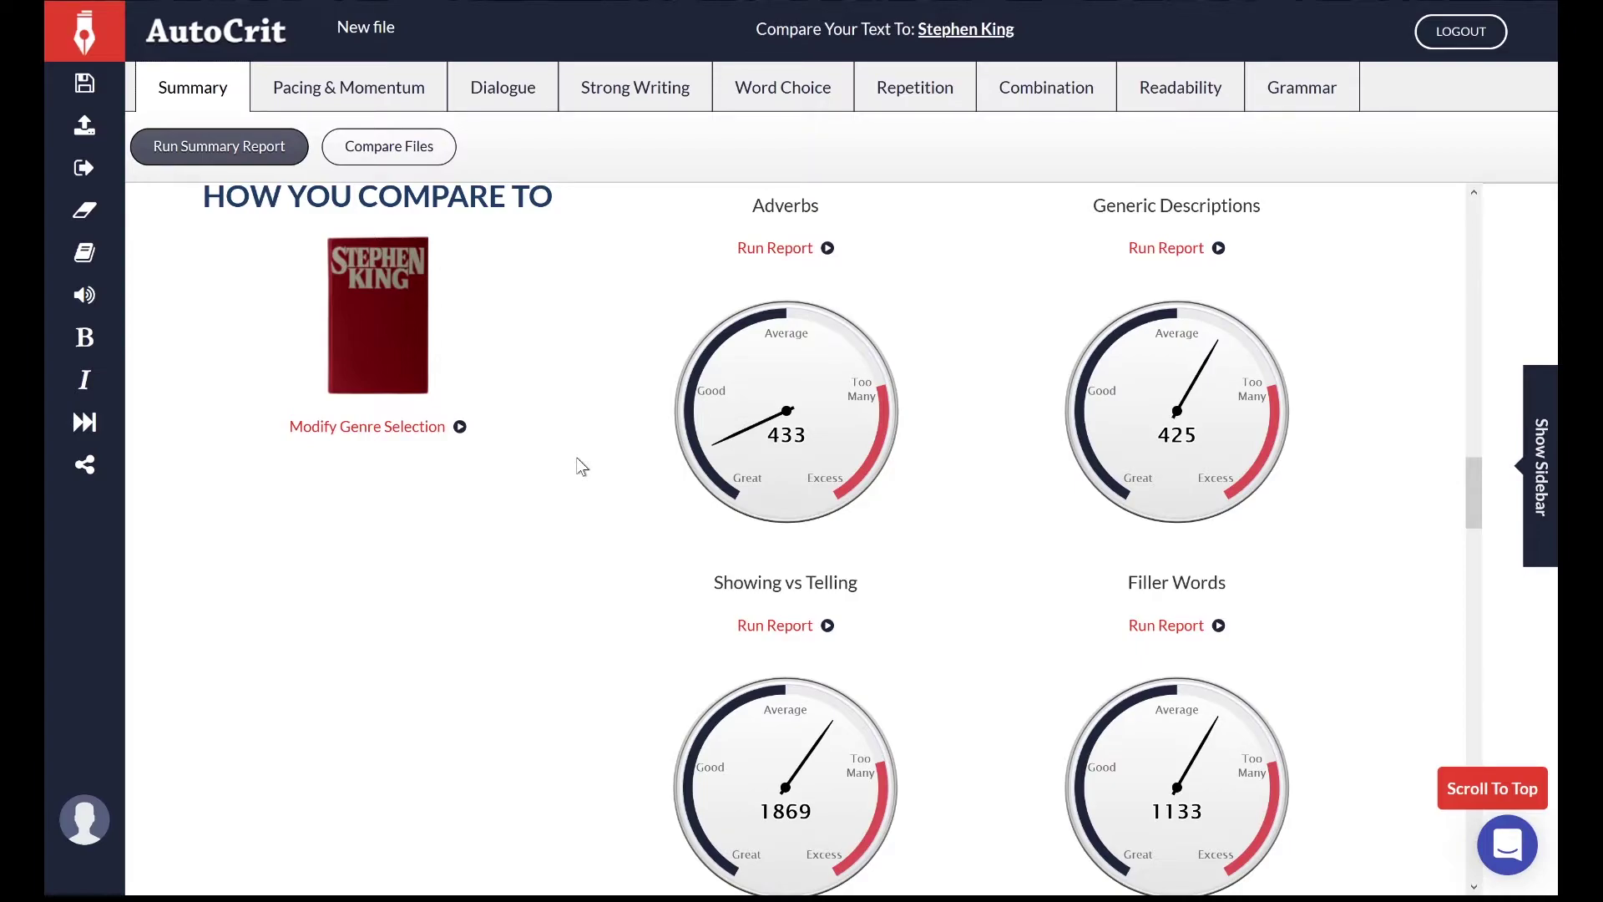
scroll(1361, 504, down, 1)
scroll(1361, 505, up, 1)
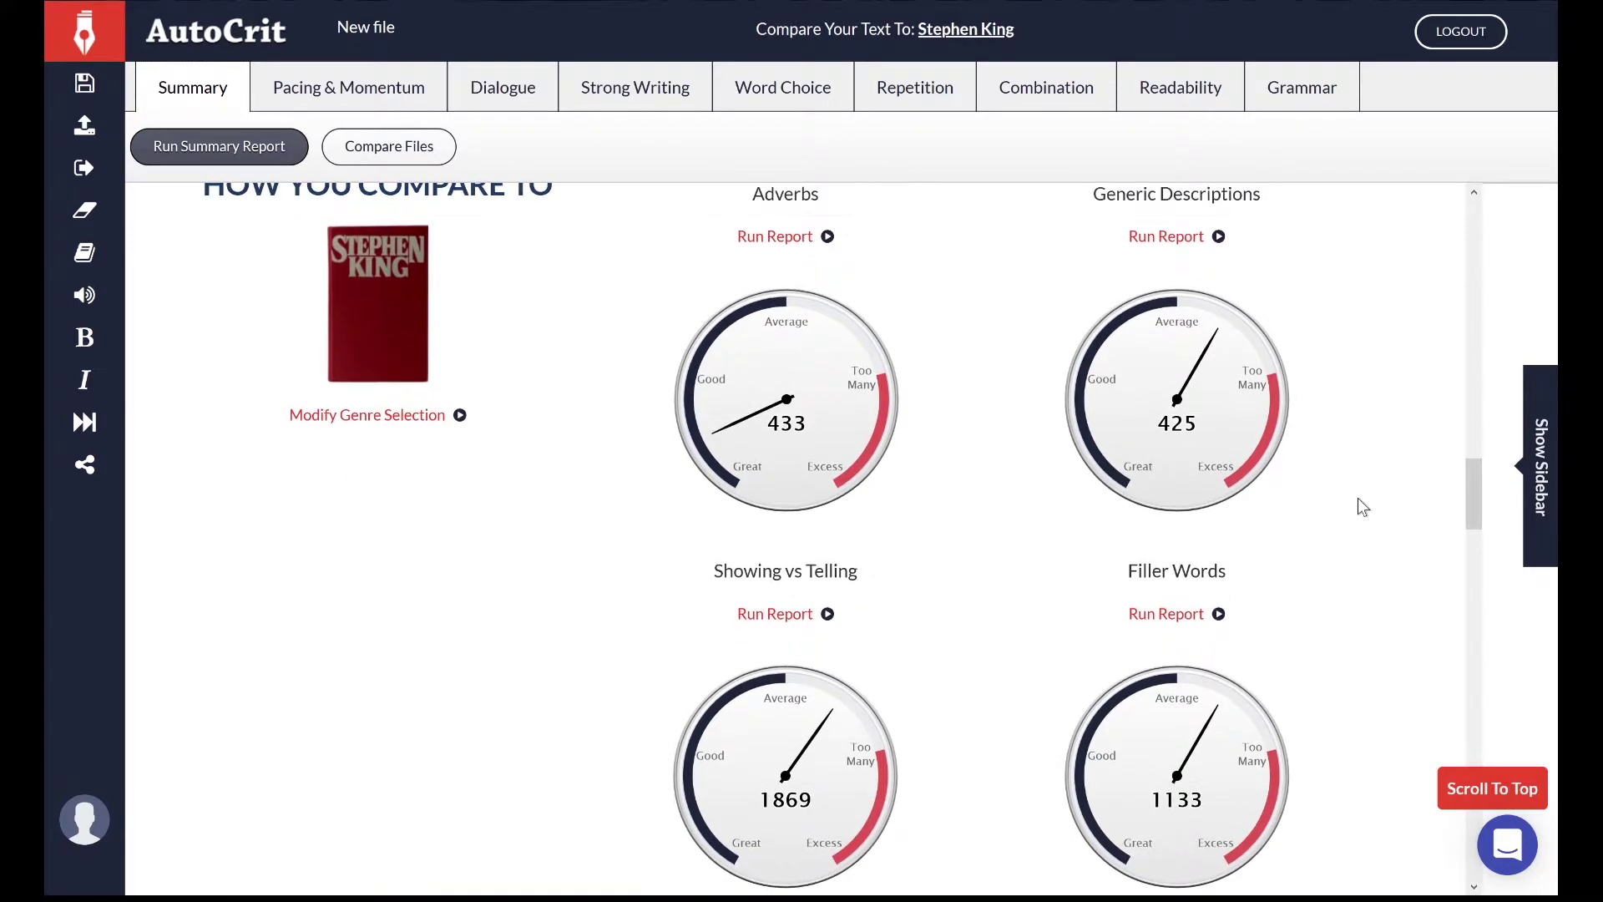
scroll(1360, 505, down, 1)
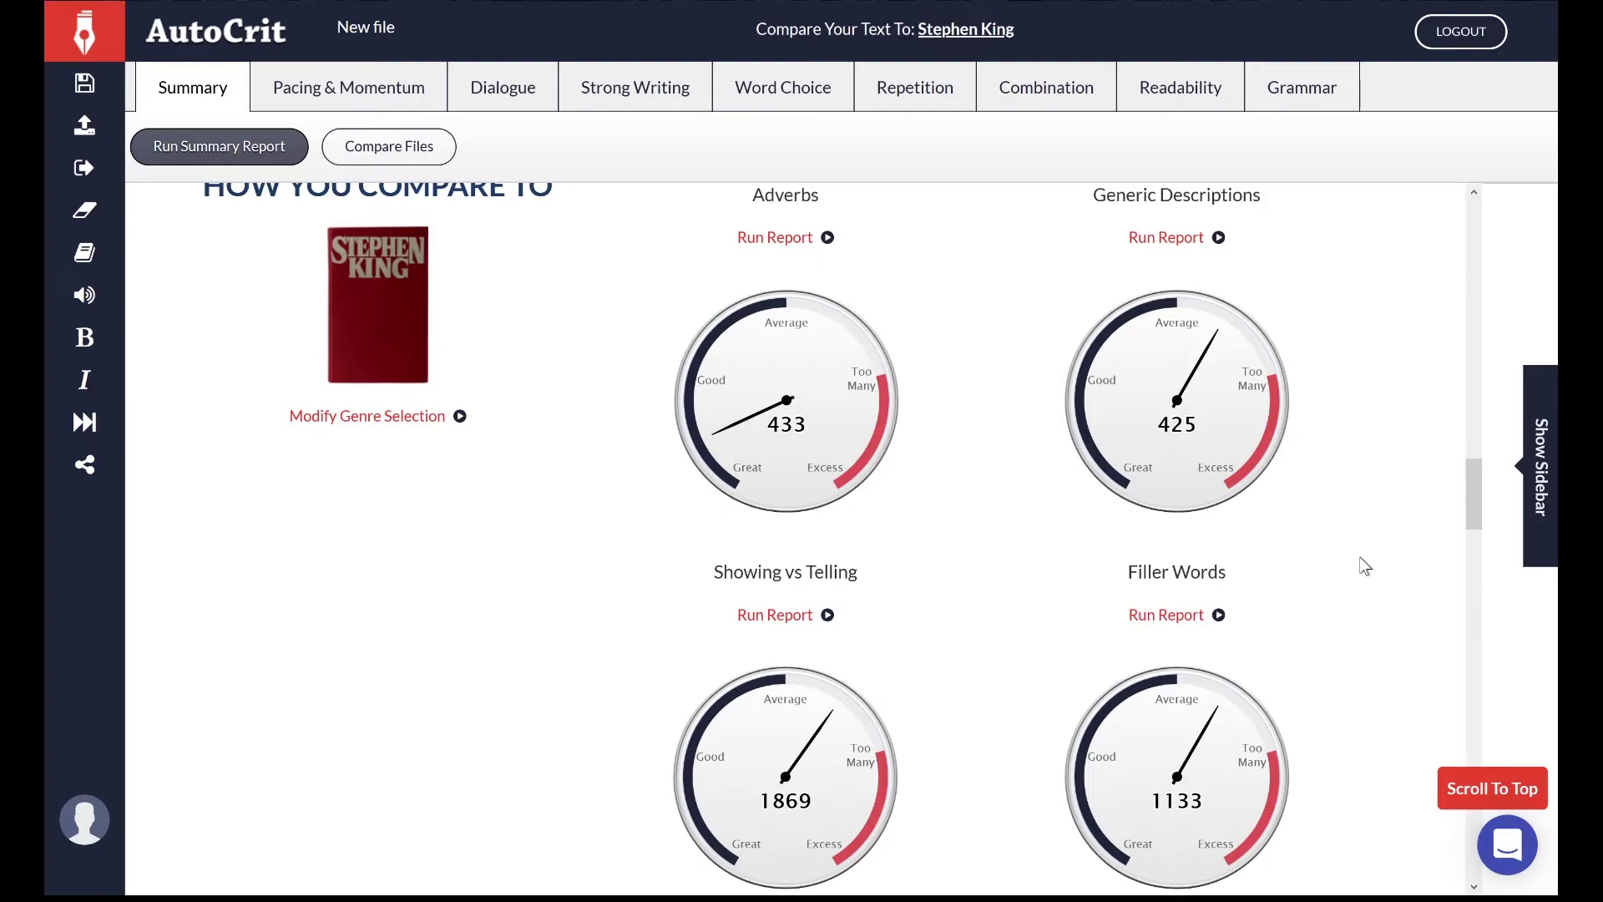
scroll(1361, 543, down, 8)
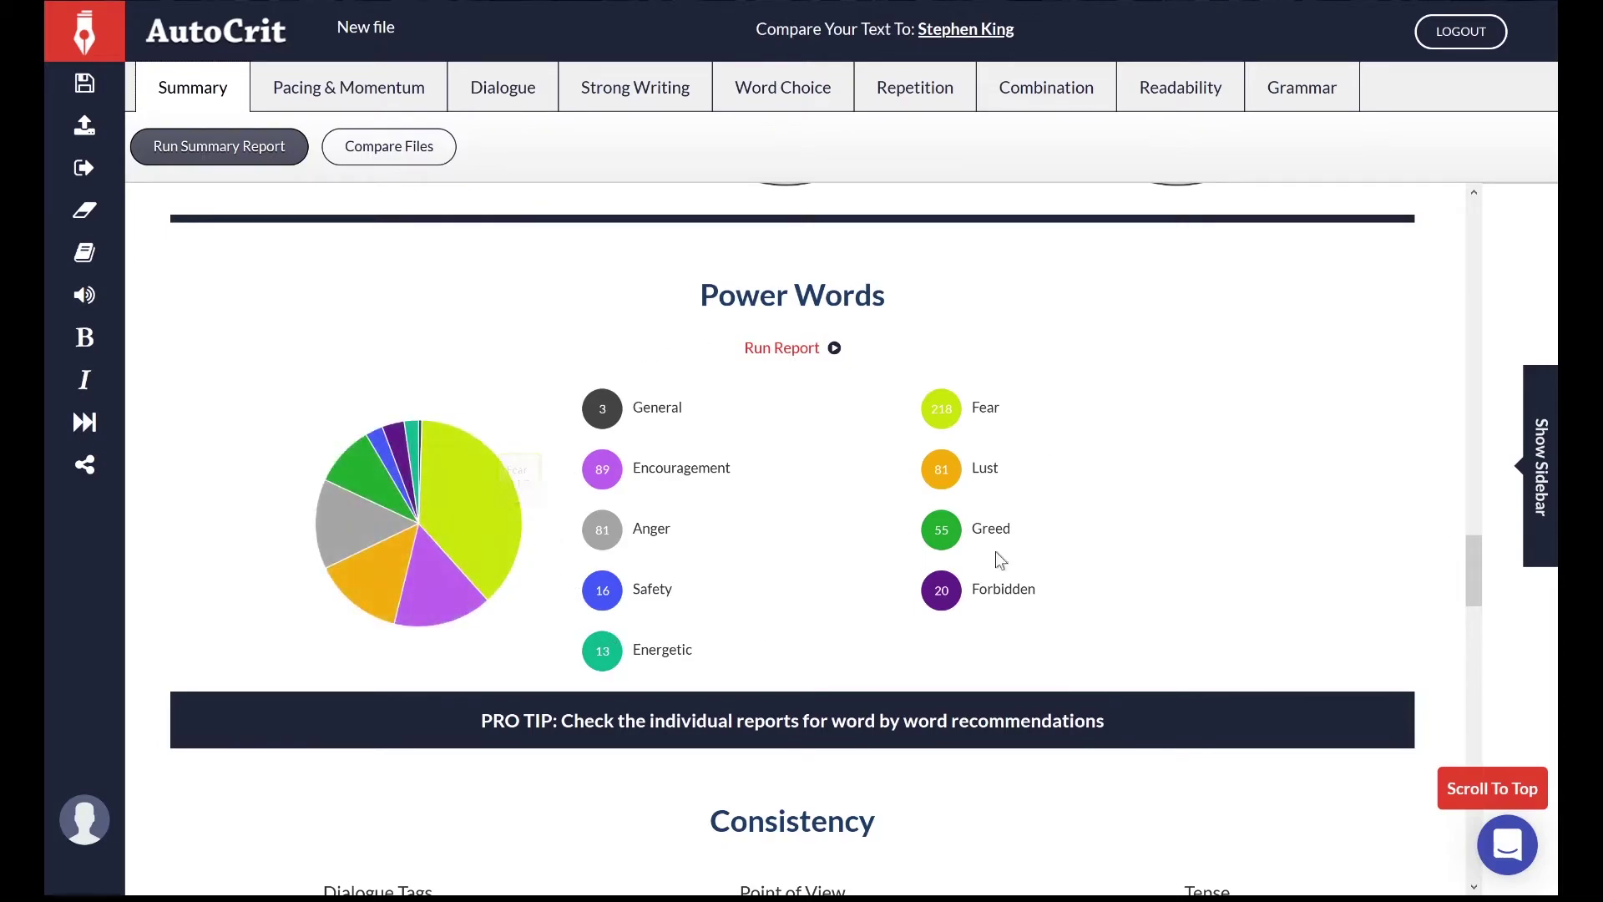
mouse_move(474, 541)
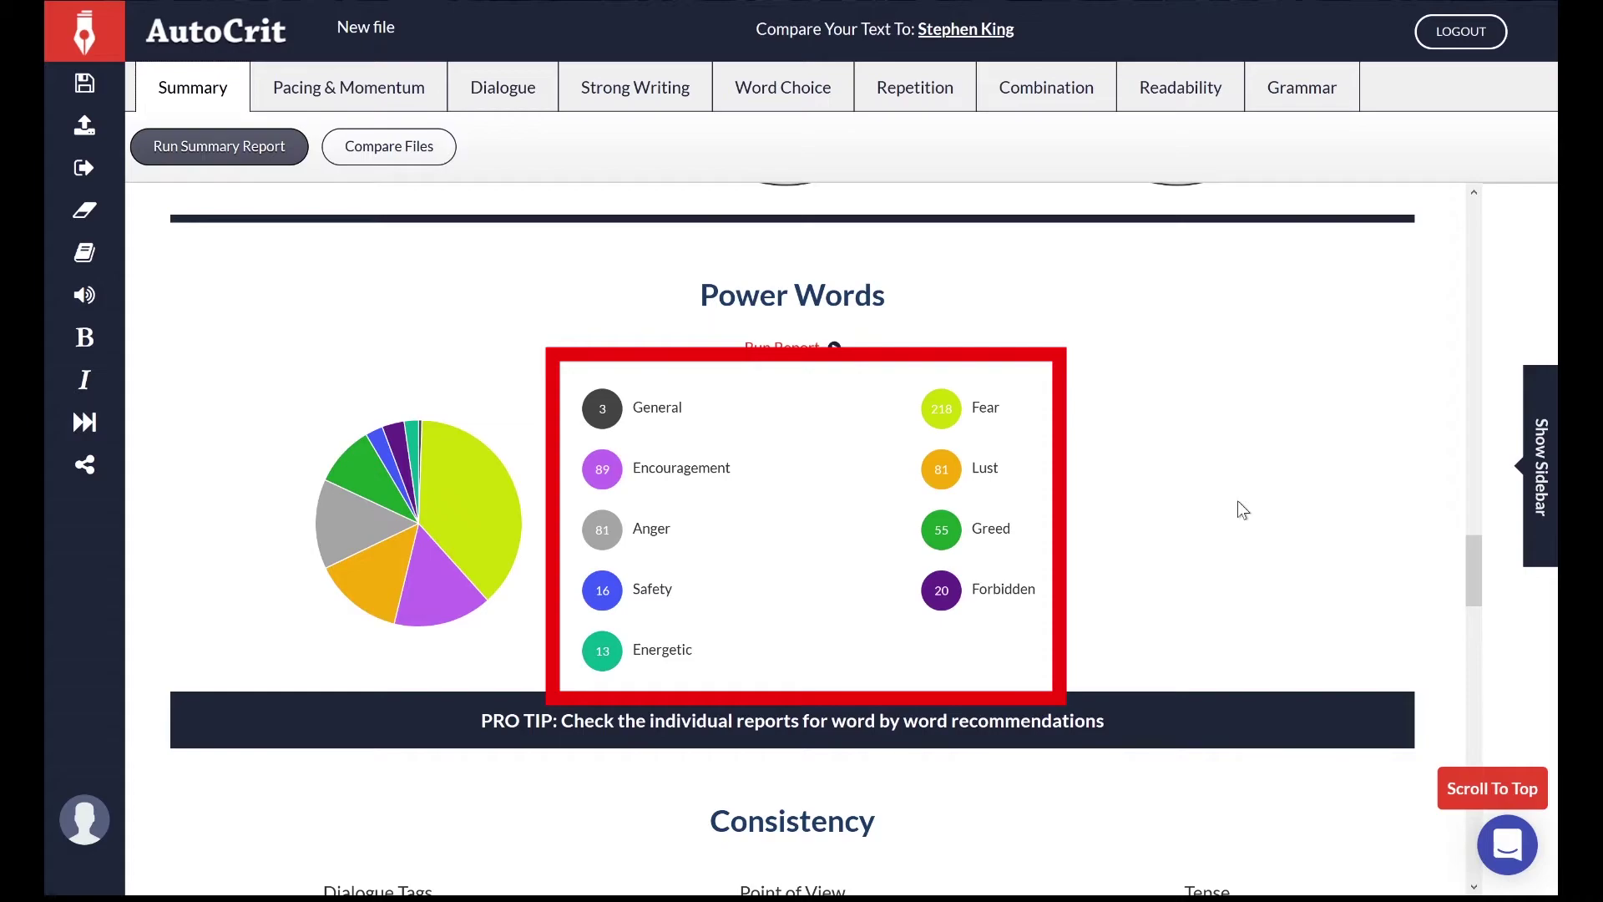
Examine the Summary Report's Consistency, Sentence Patterns, Repetition and Word Frequency sections
scroll(1393, 553, down, 6)
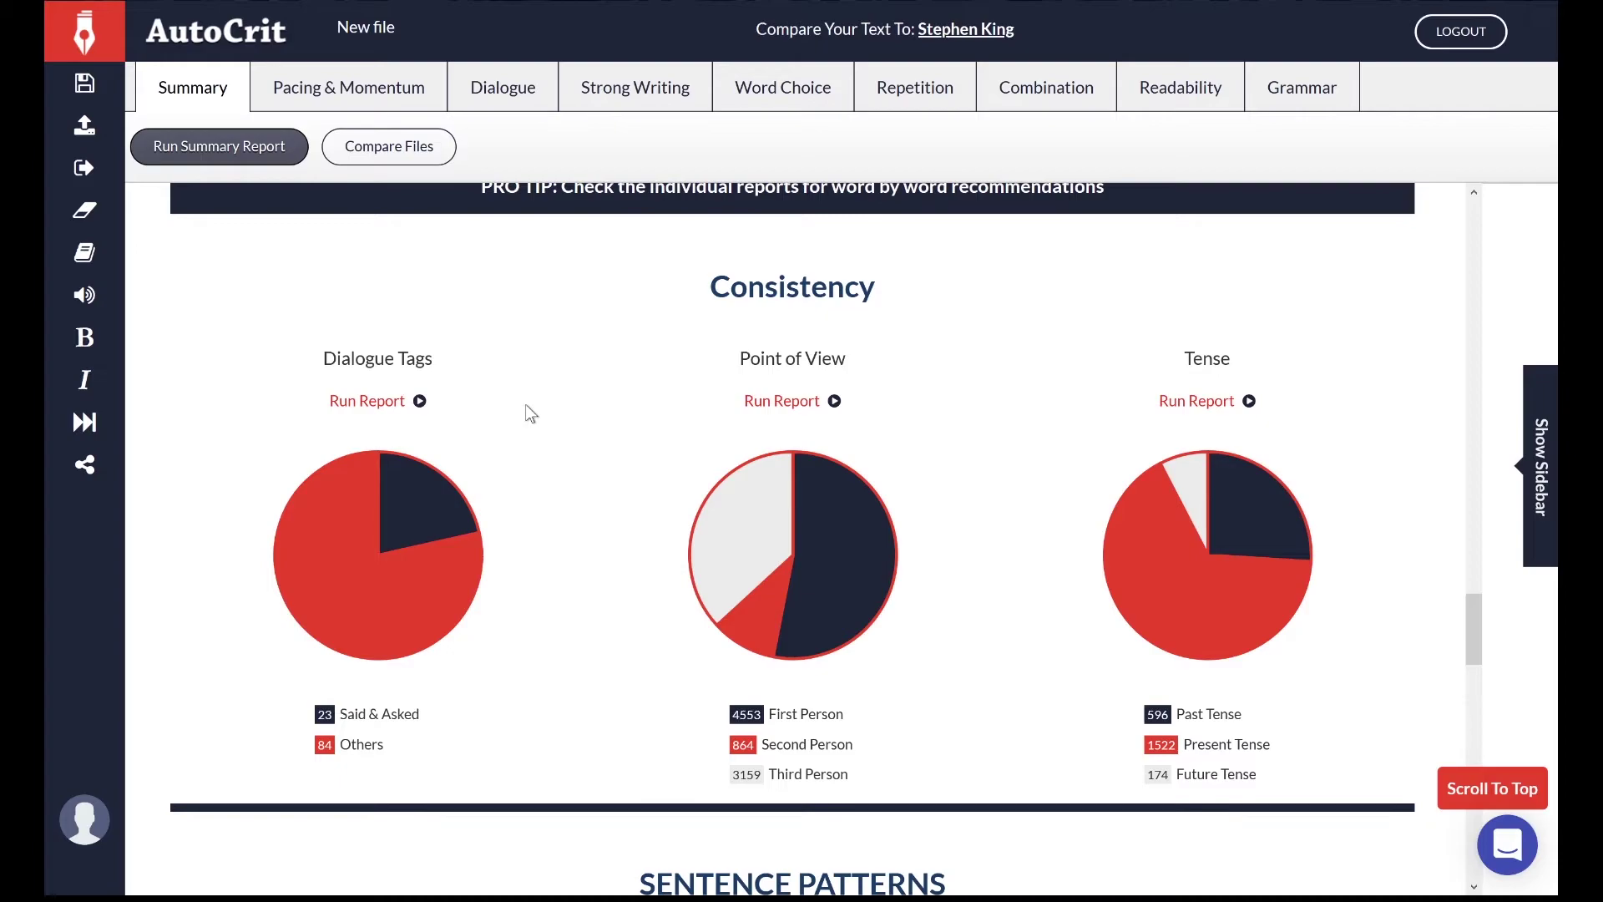
mouse_move(361, 542)
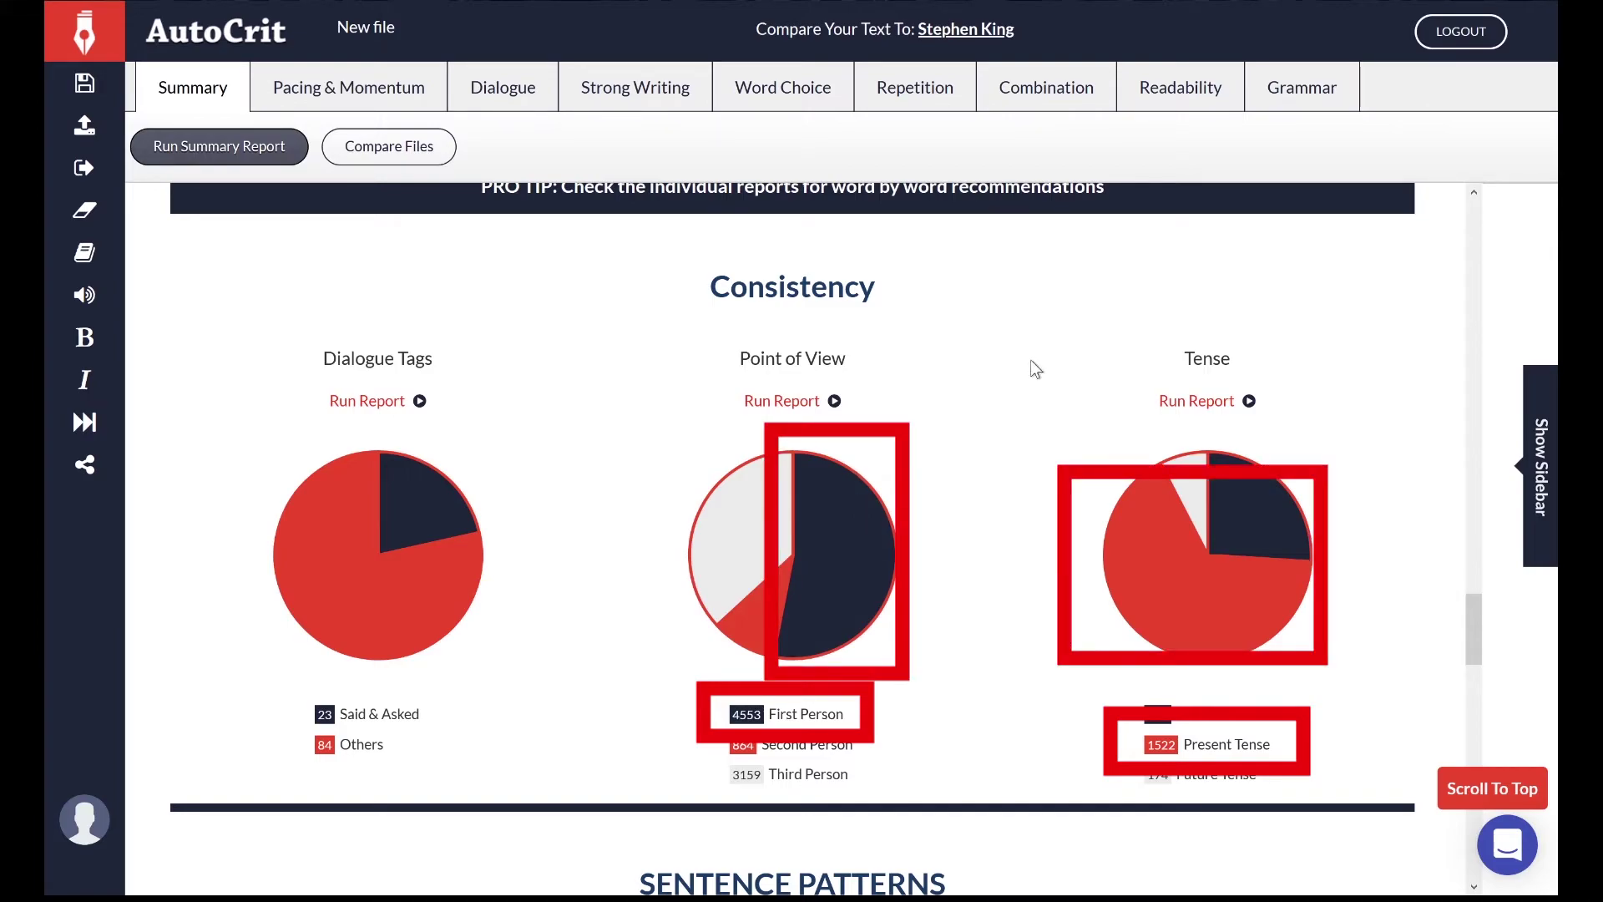
scroll(1406, 263, down, 7)
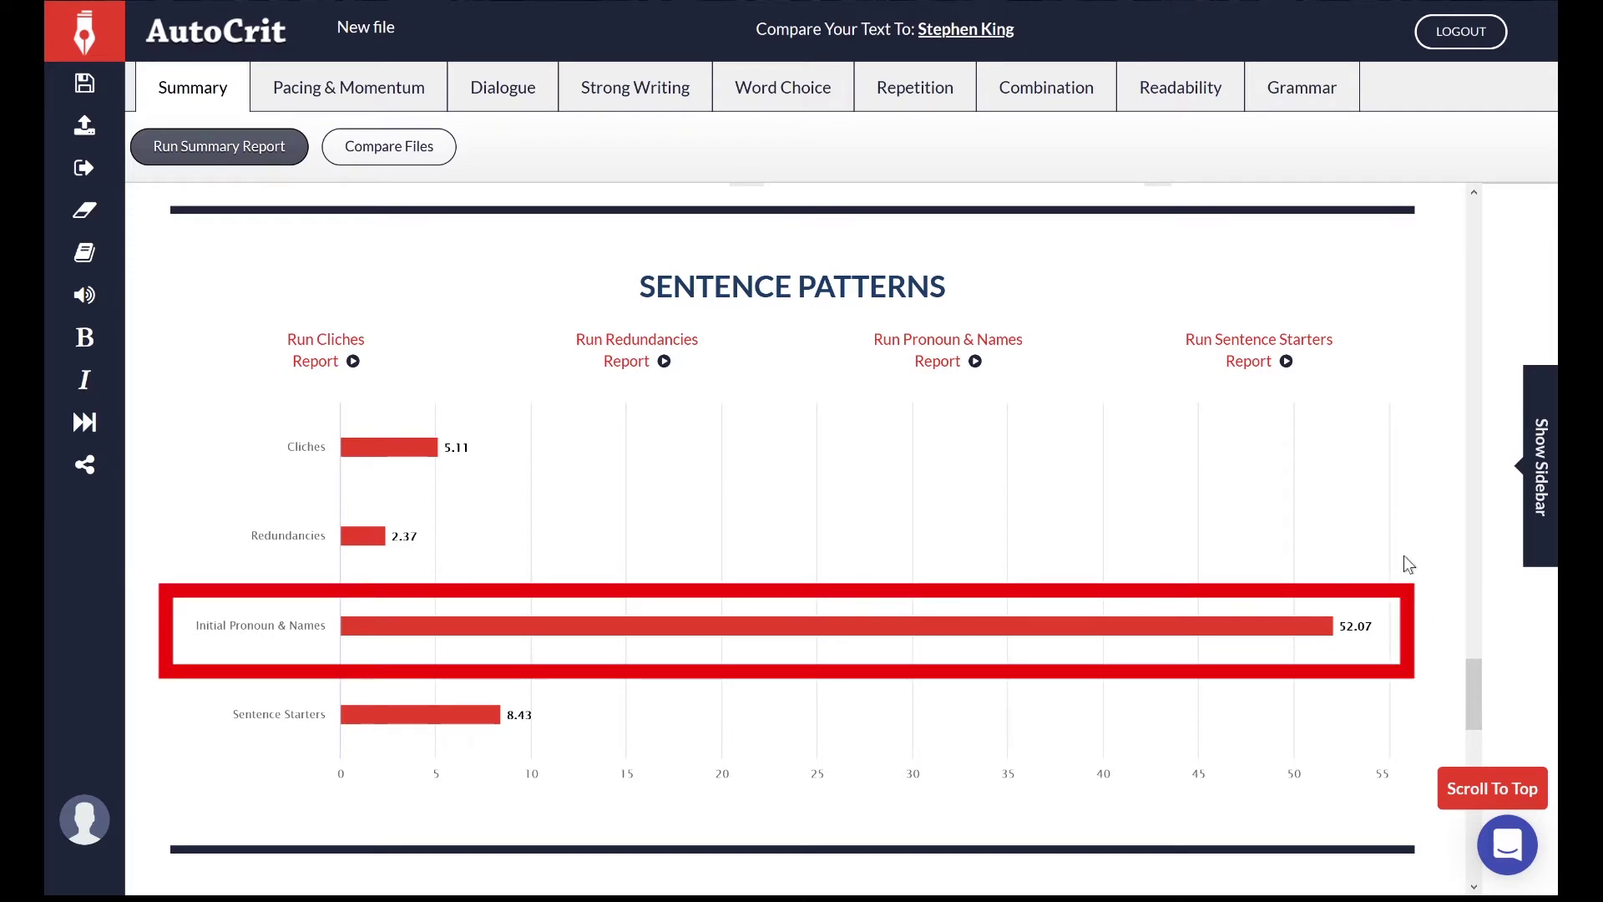
scroll(1404, 553, down, 5)
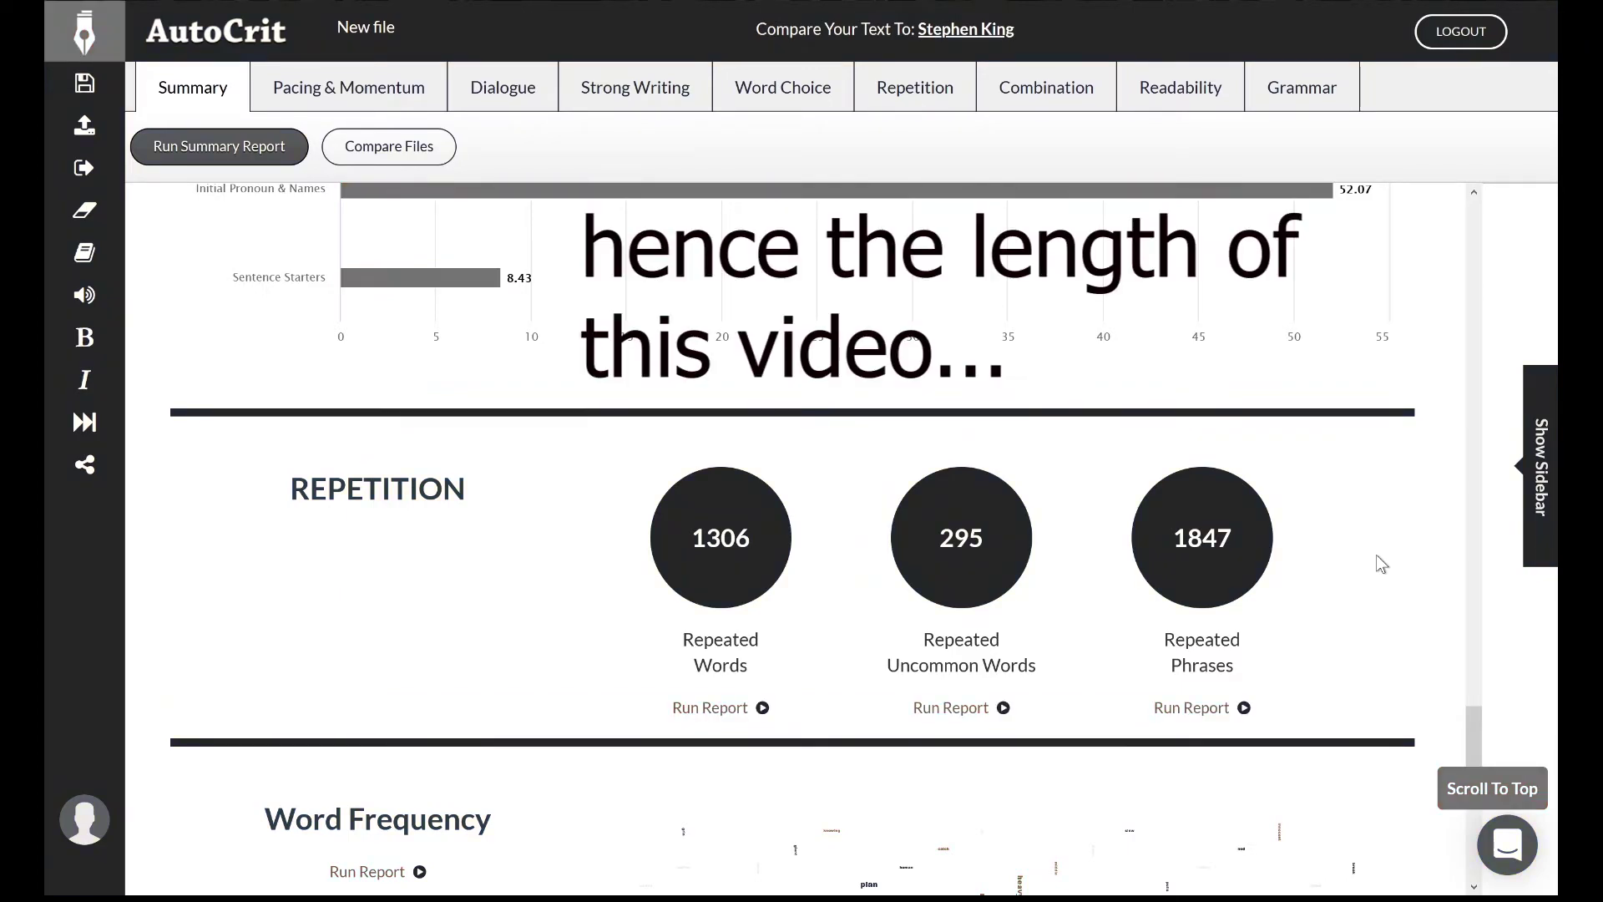
scroll(1419, 505, down, 5)
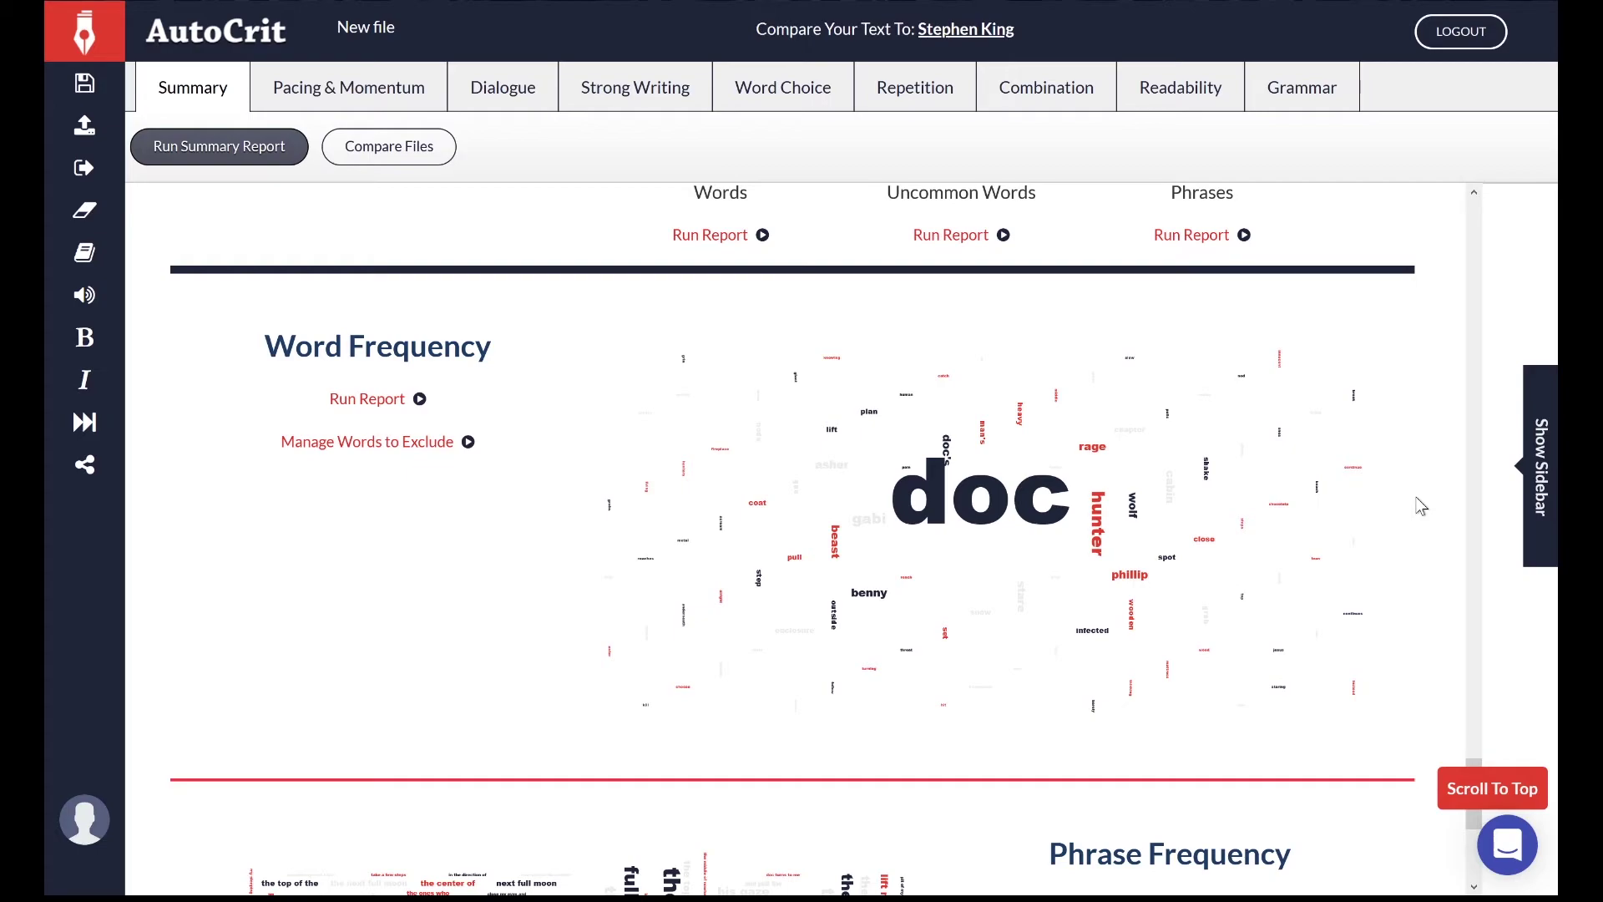
scroll(1419, 505, down, 5)
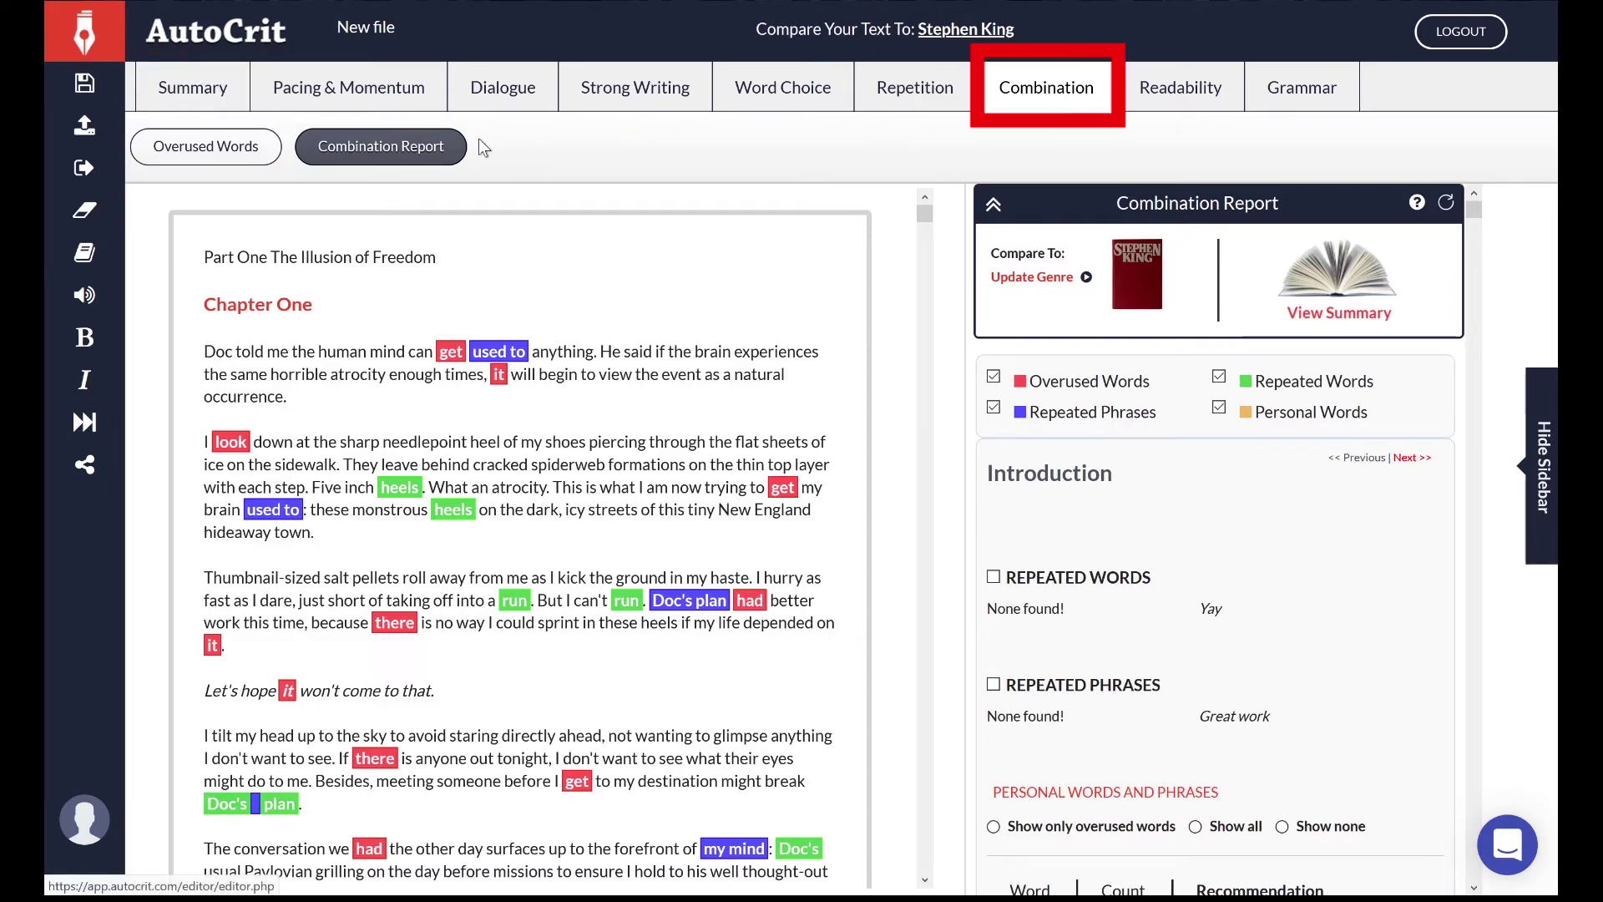
View the Combination Report's summary of how the text compares to Stephen King, and close it
click(1338, 311)
drag(1454, 249, 1451, 207)
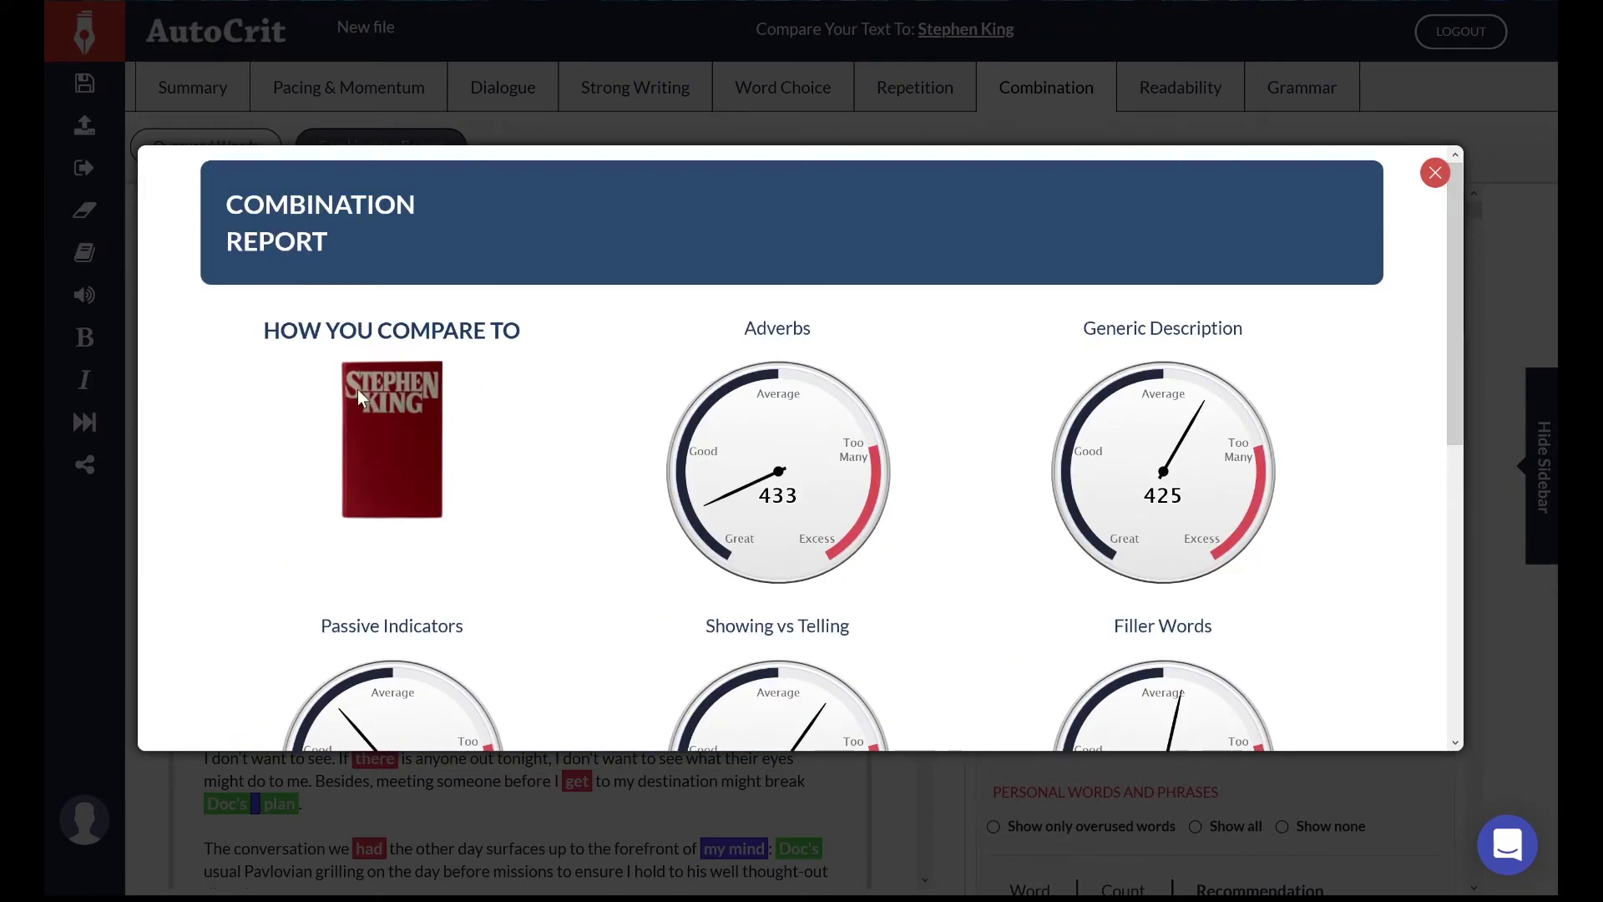
scroll(1348, 470, down, 6)
scroll(1347, 470, up, 6)
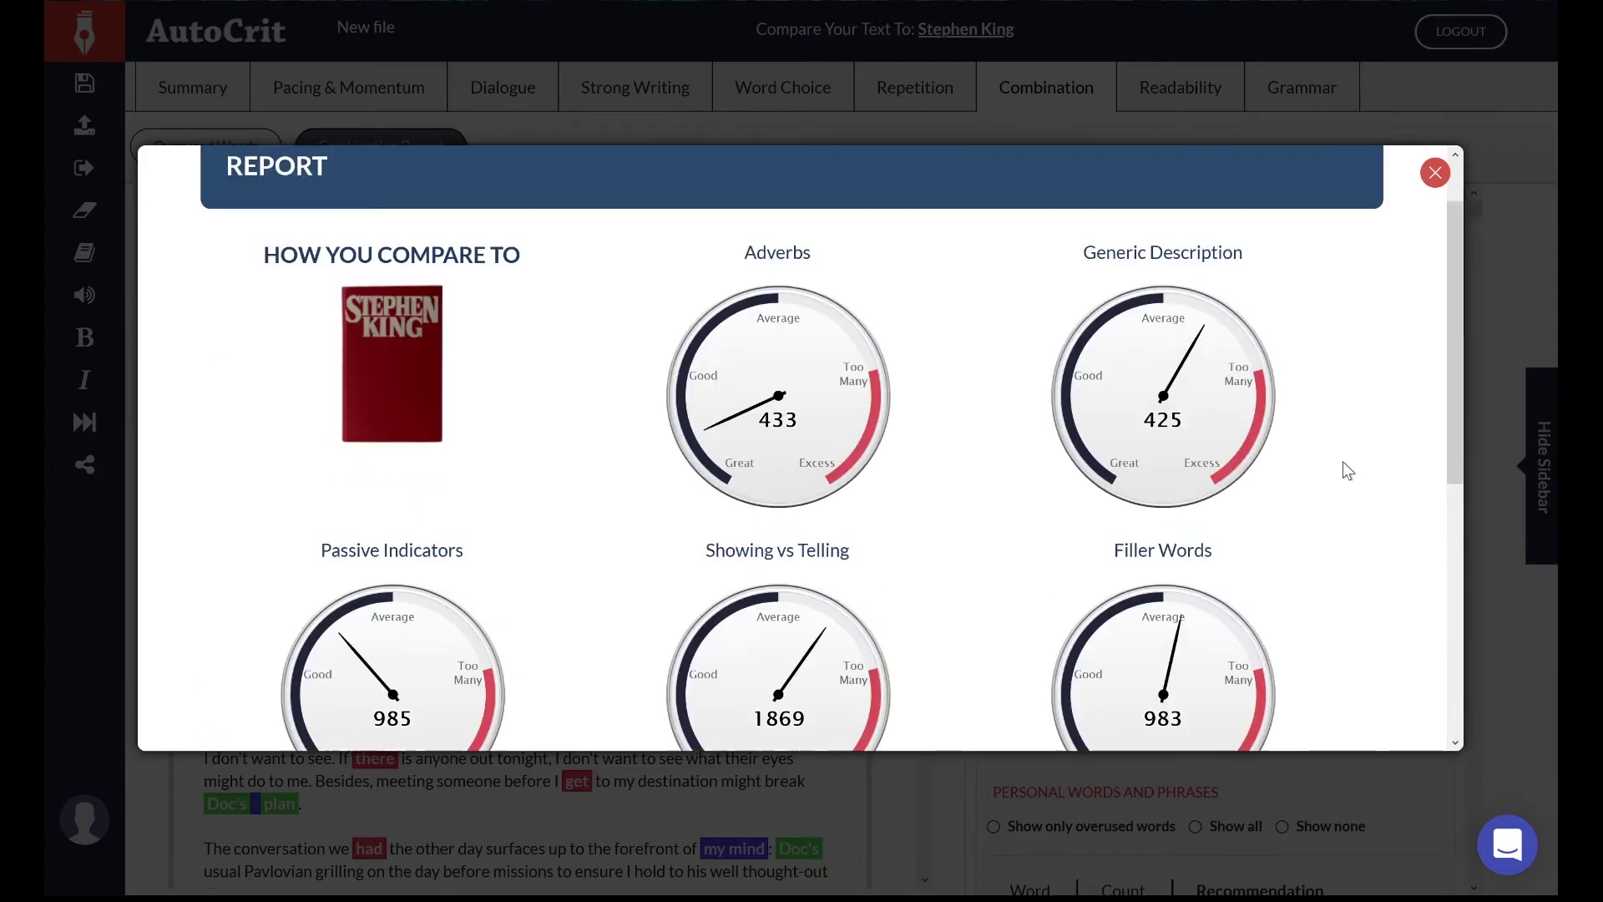
click(1436, 172)
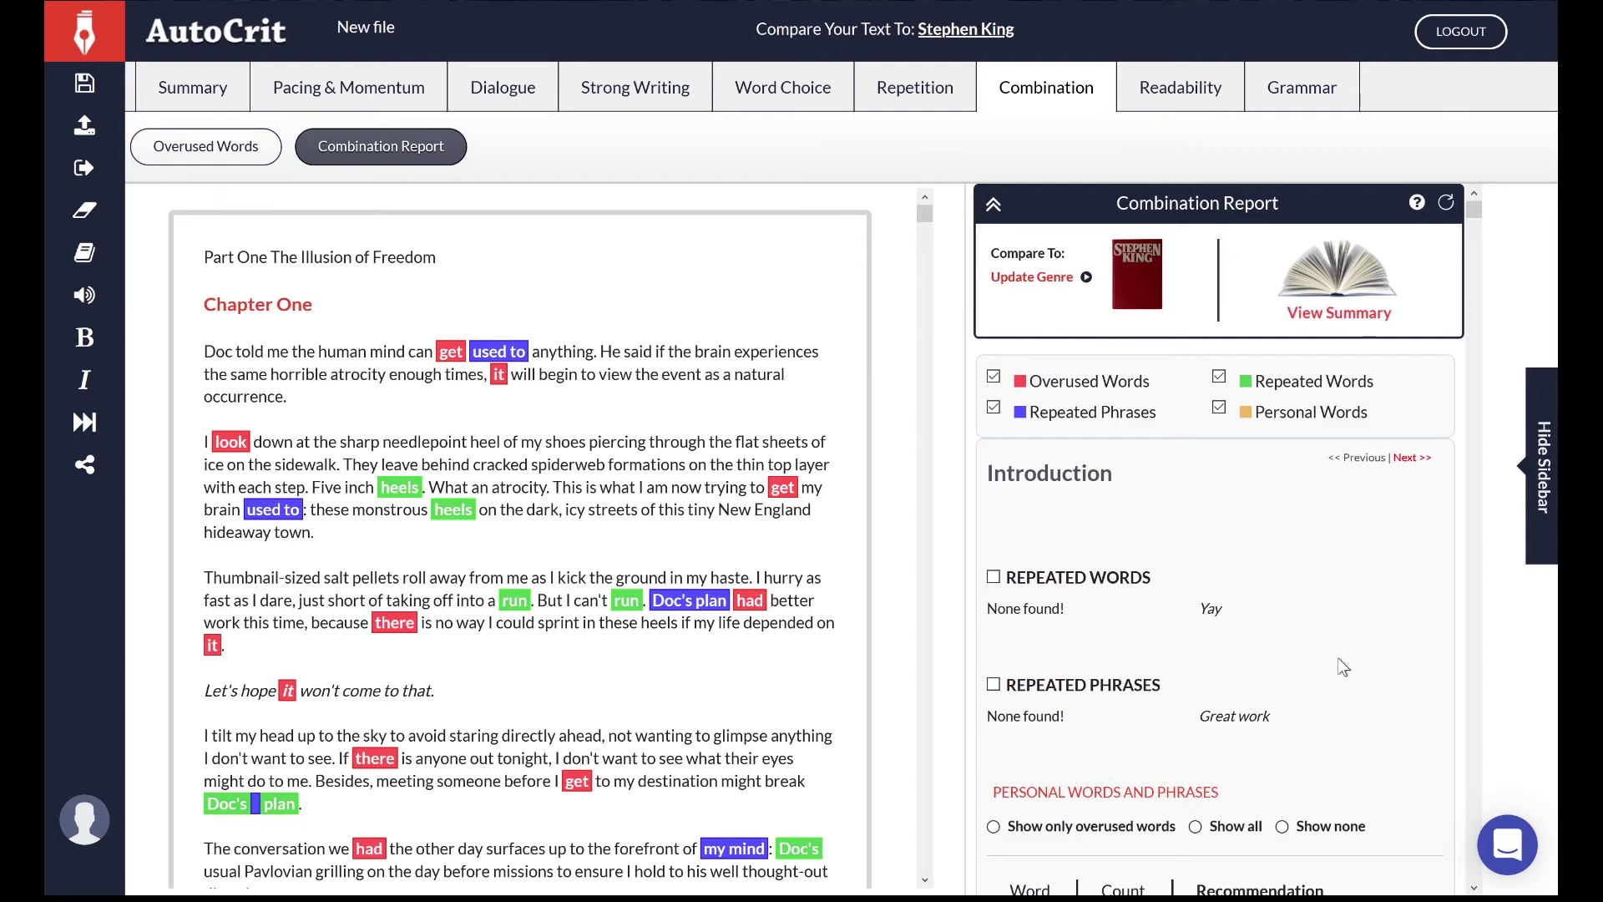
Read the Combination Report's recommendations and repeated words for the Introduction, Chapter One and Chapter Two
scroll(1342, 666, down, 3)
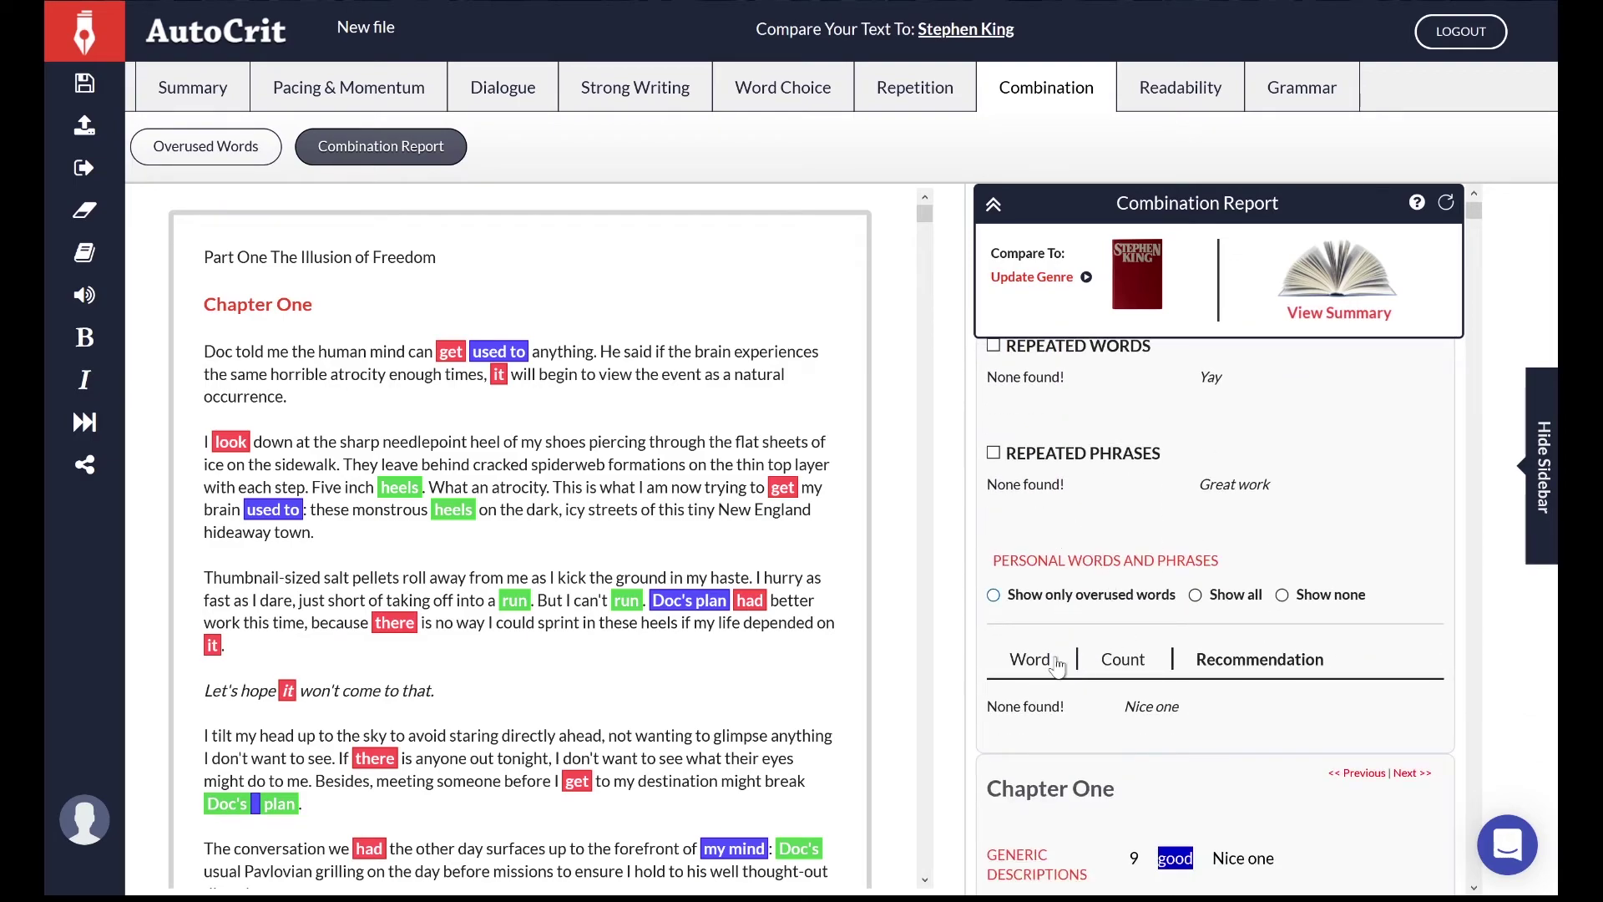
scroll(1289, 704, down, 3)
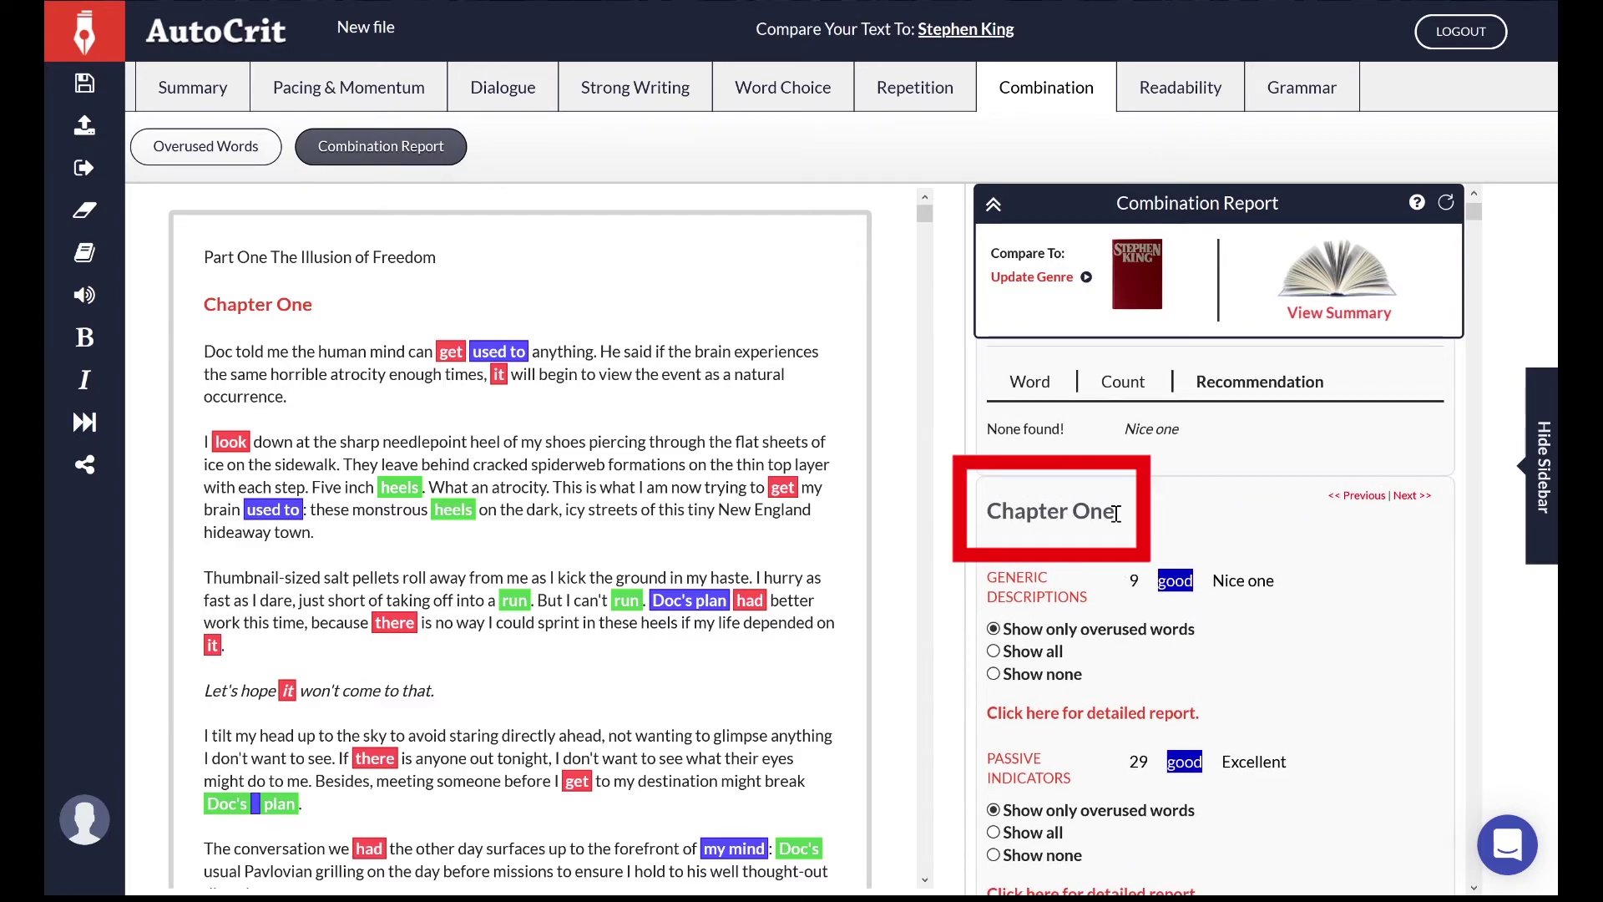
scroll(1060, 476, down, 2)
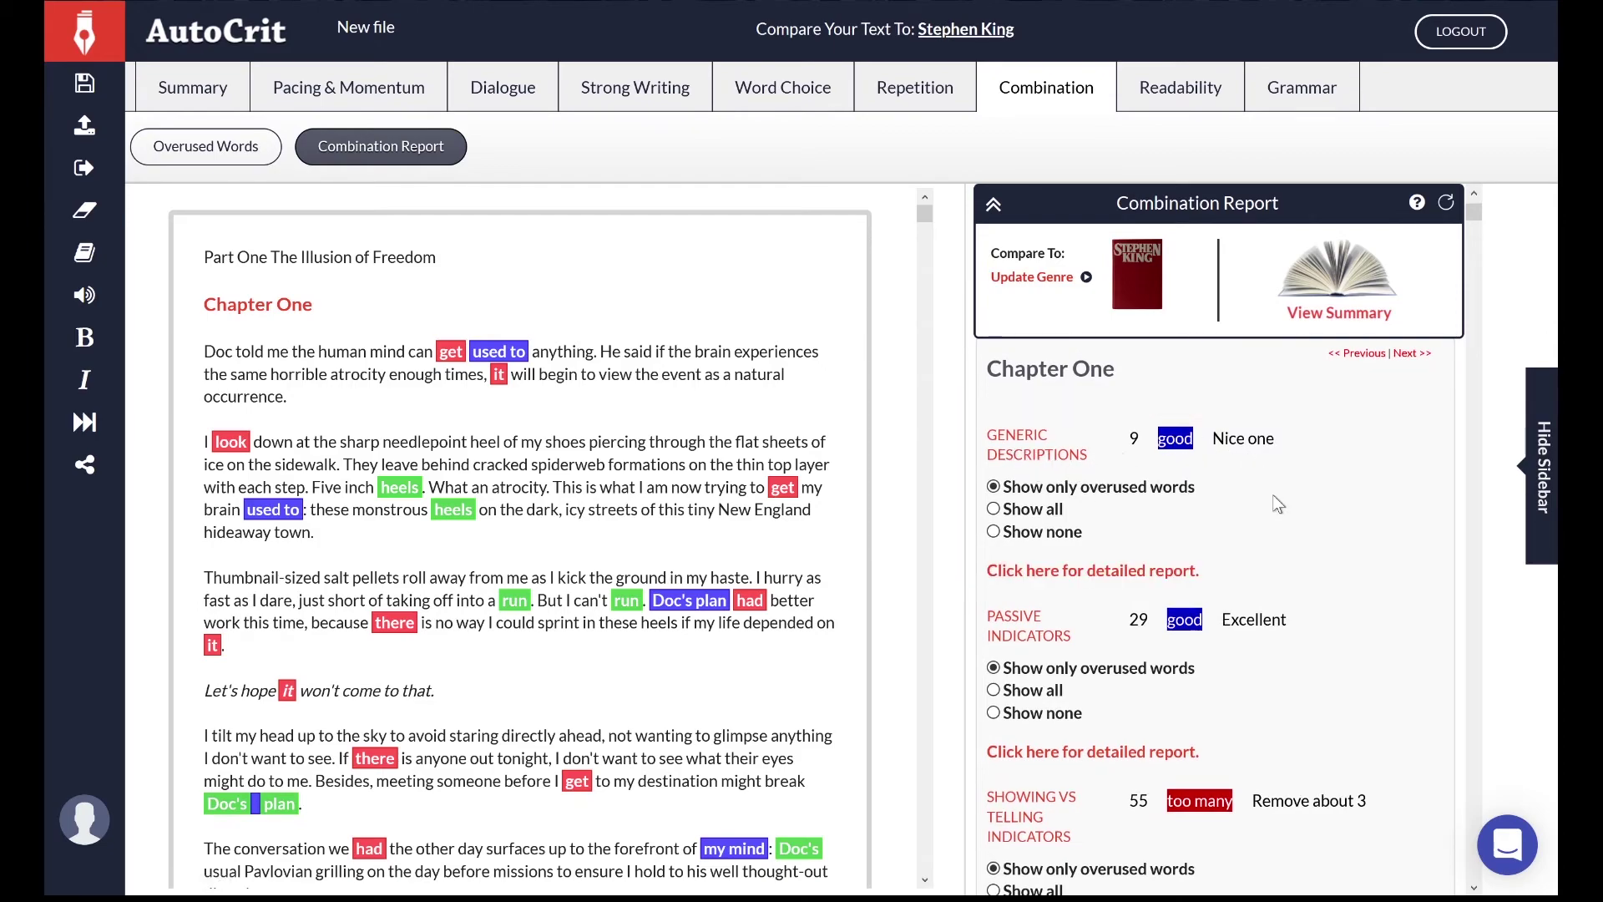
scroll(1272, 495, down, 2)
scroll(1274, 554, down, 3)
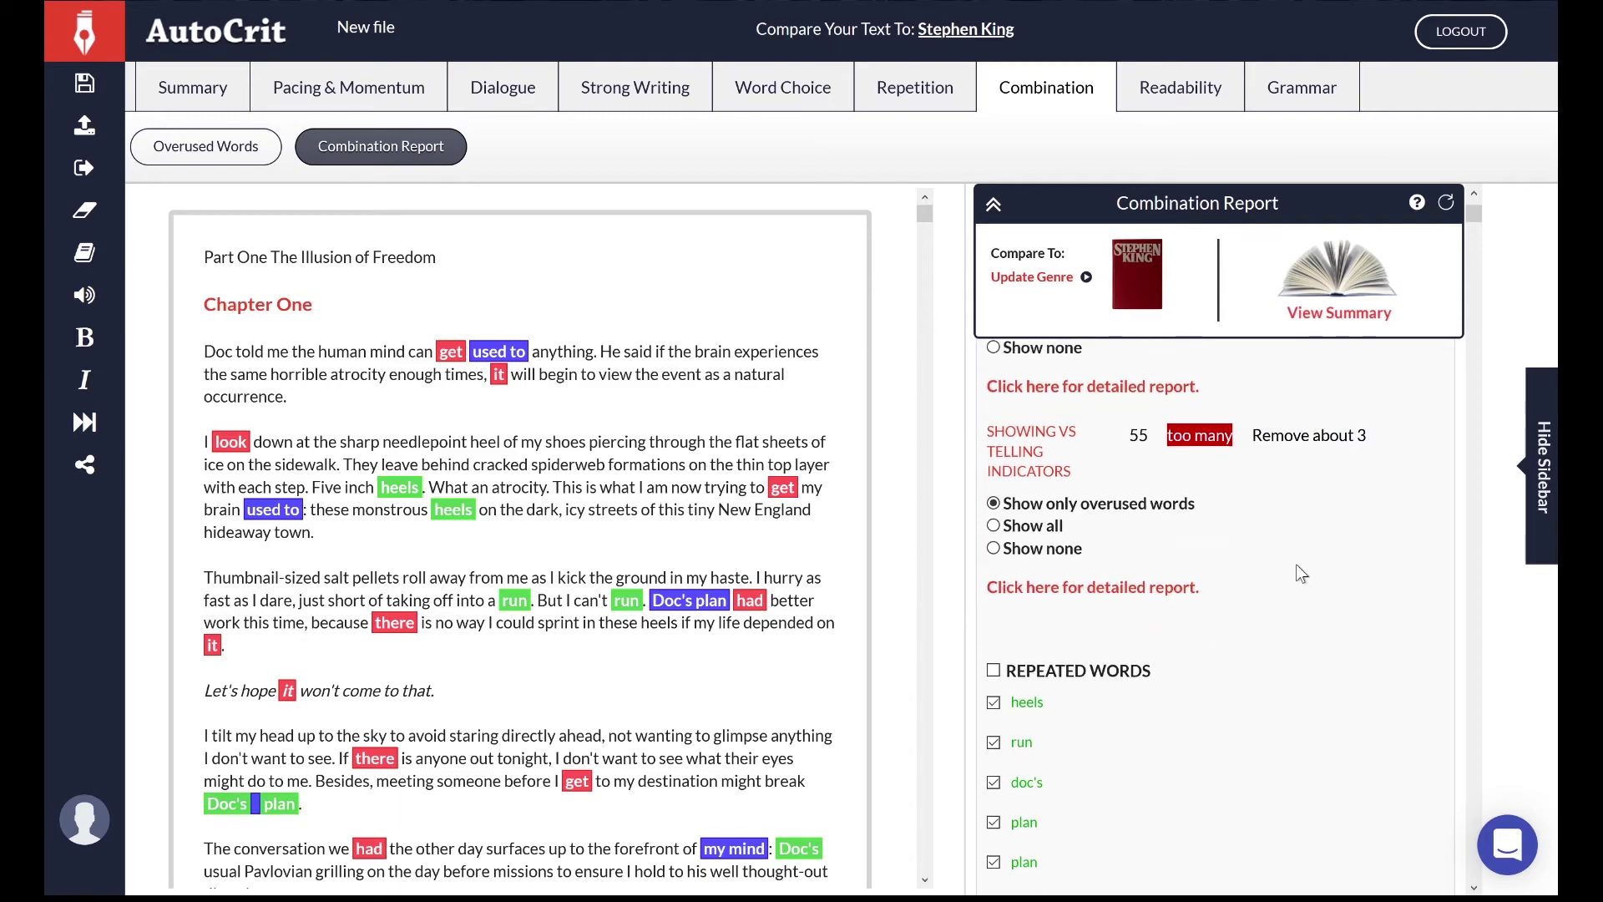
scroll(1234, 657, down, 15)
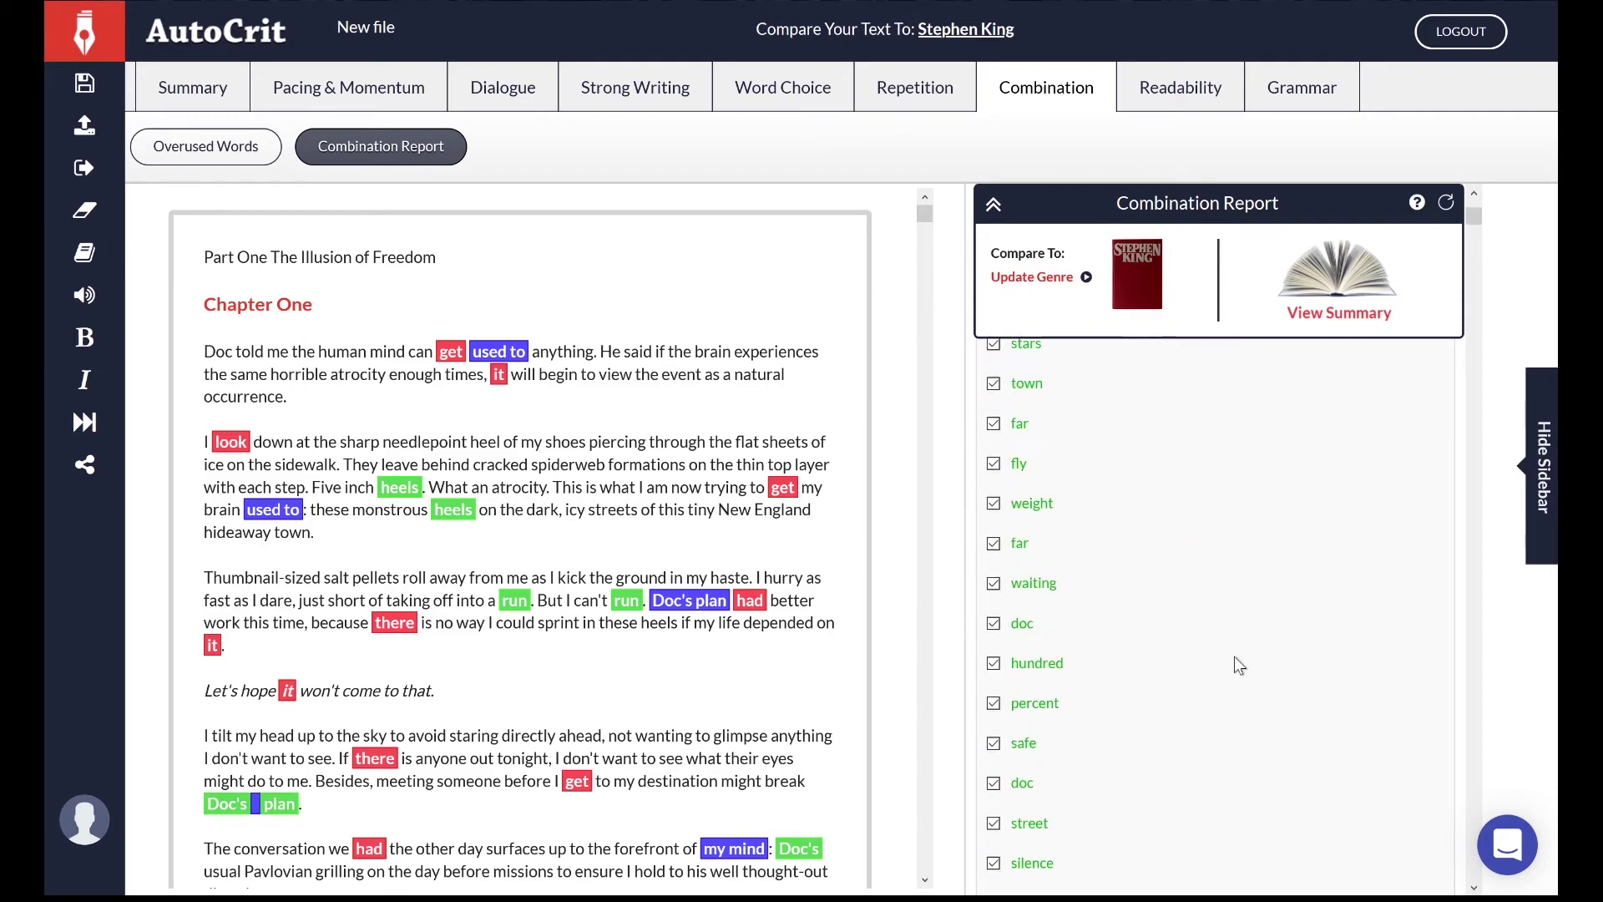
scroll(1234, 656, down, 10)
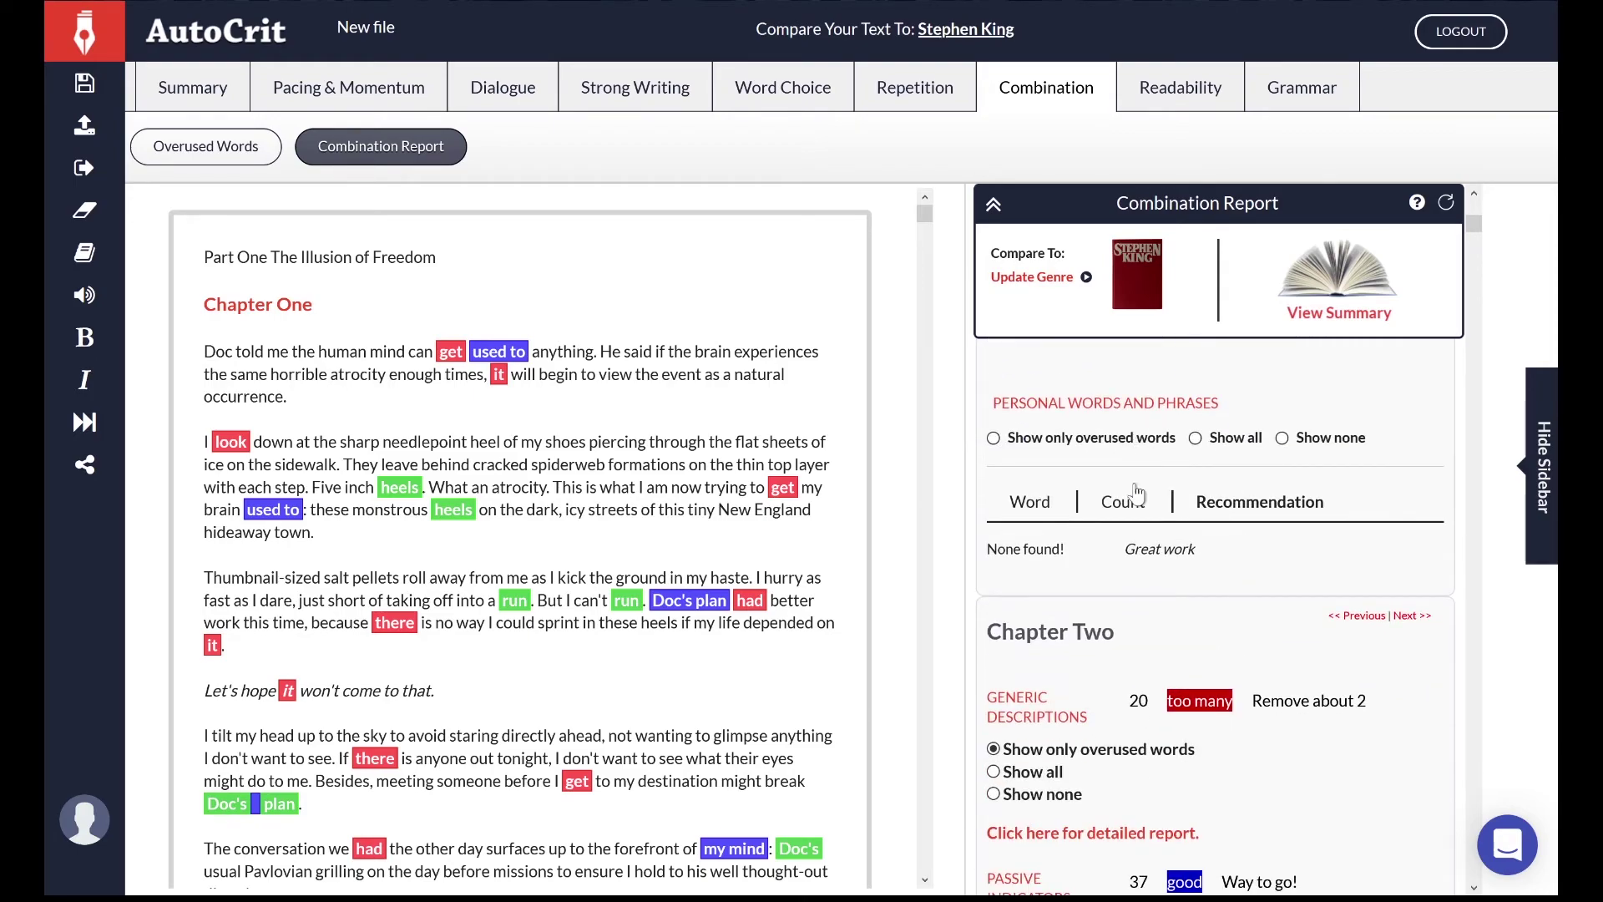
scroll(1241, 628, down, 3)
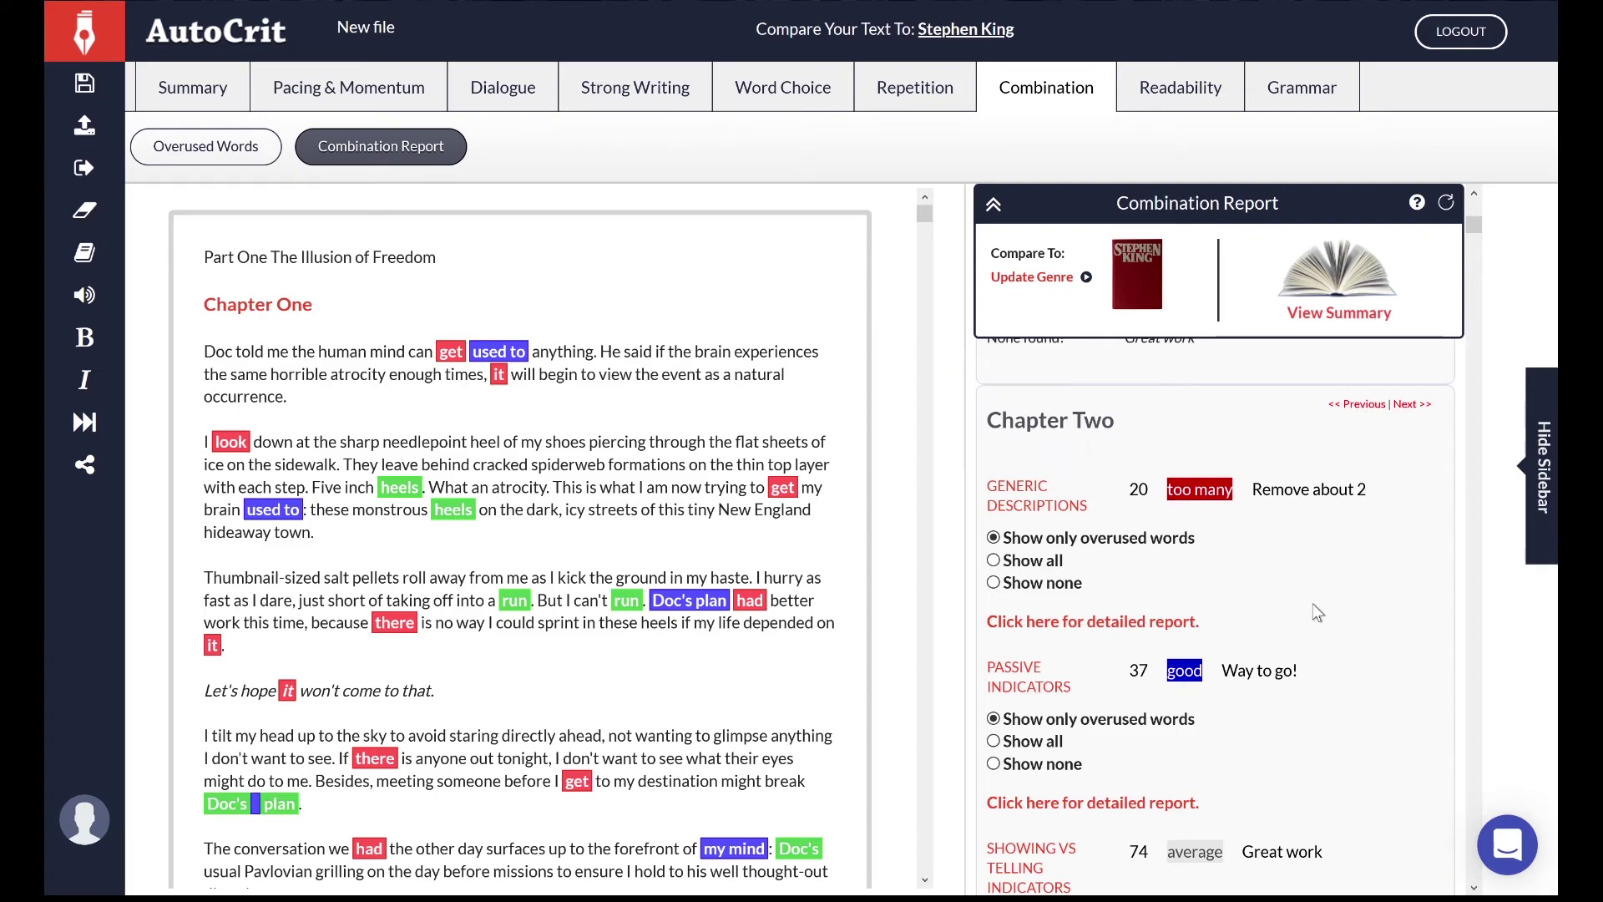
scroll(1234, 626, down, 3)
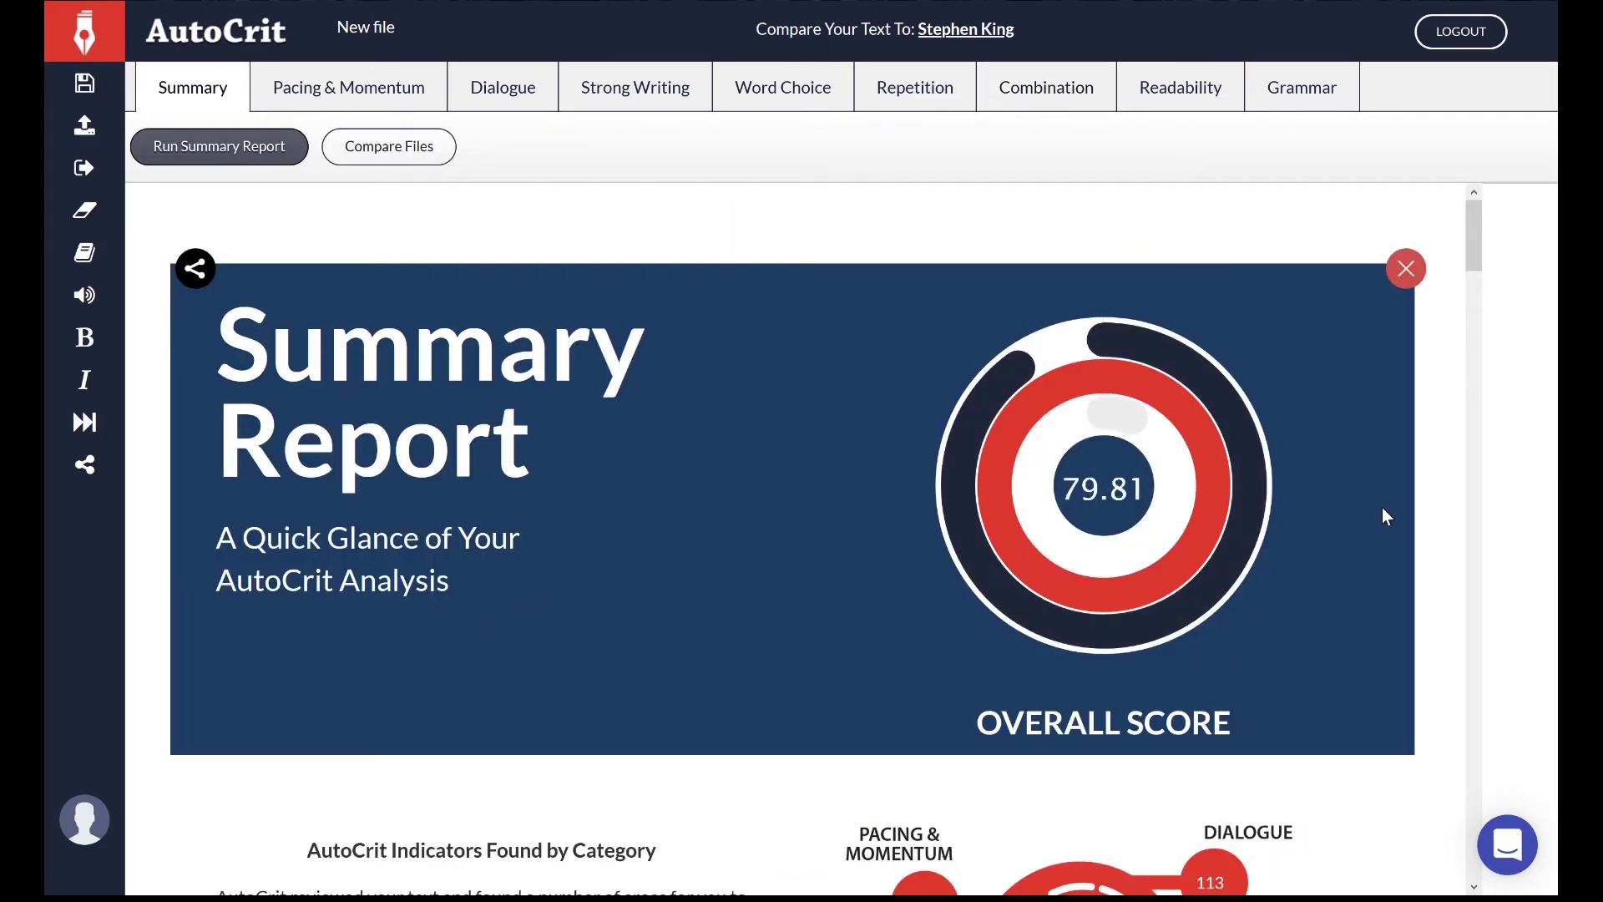